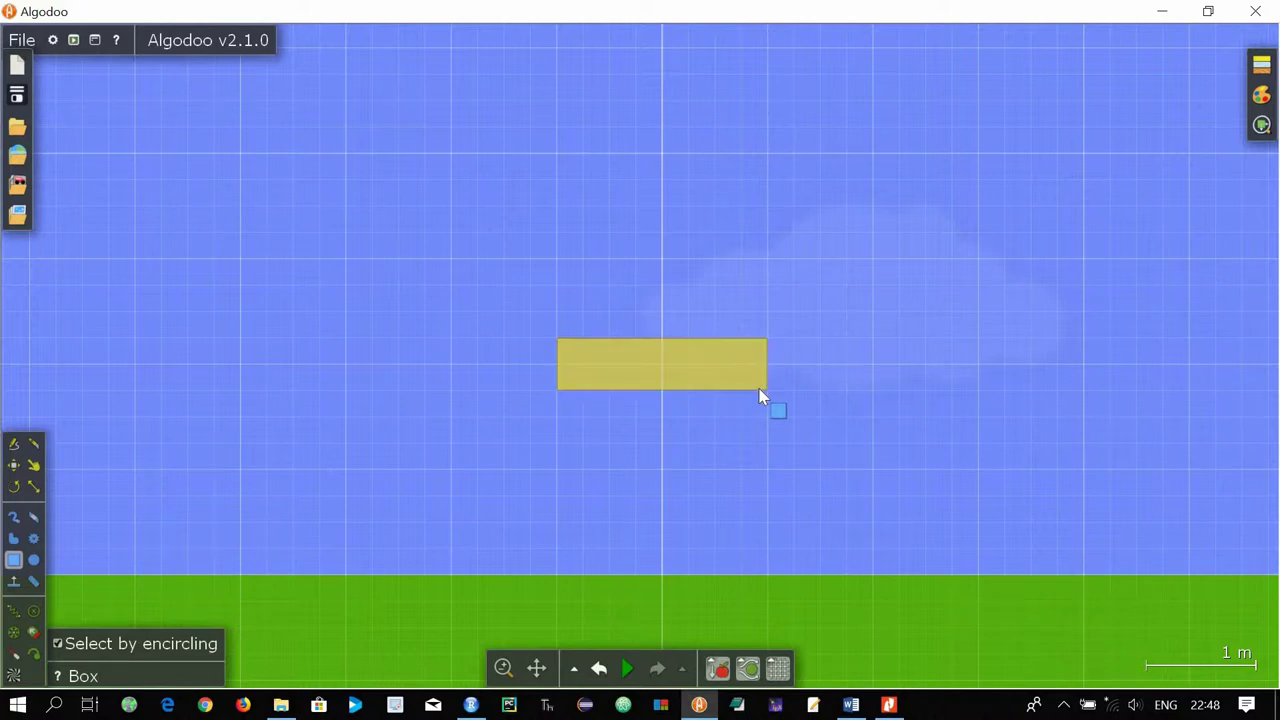
Clone the yellow box and move the copy so it overlaps the original's right end by about 0.5 m.
right_click(724, 379)
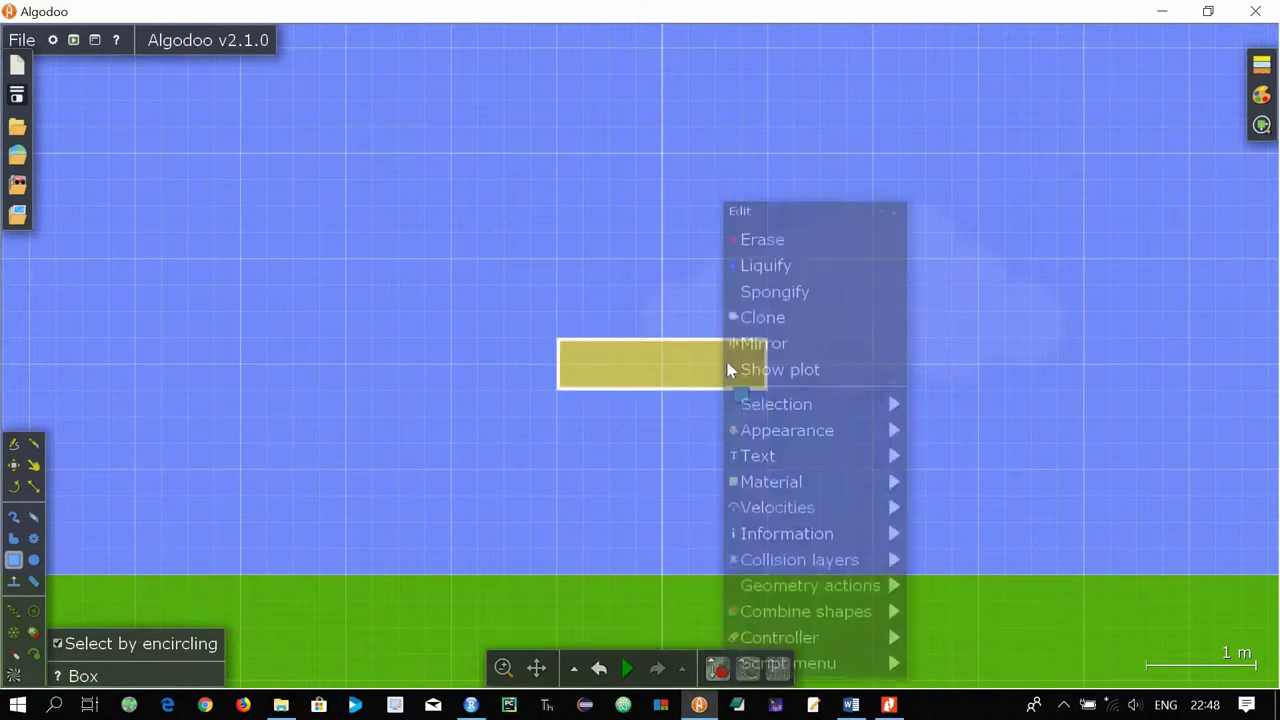
left_click(758, 320)
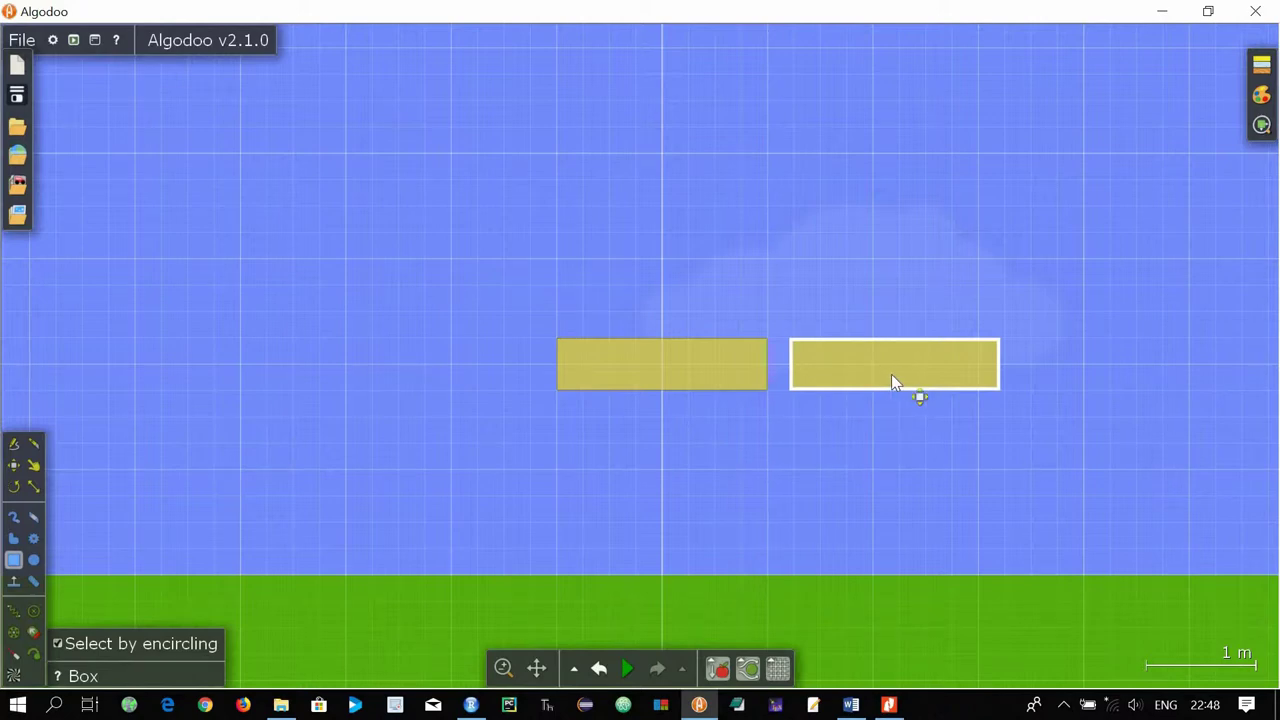
left_click_drag(891, 376, 833, 373)
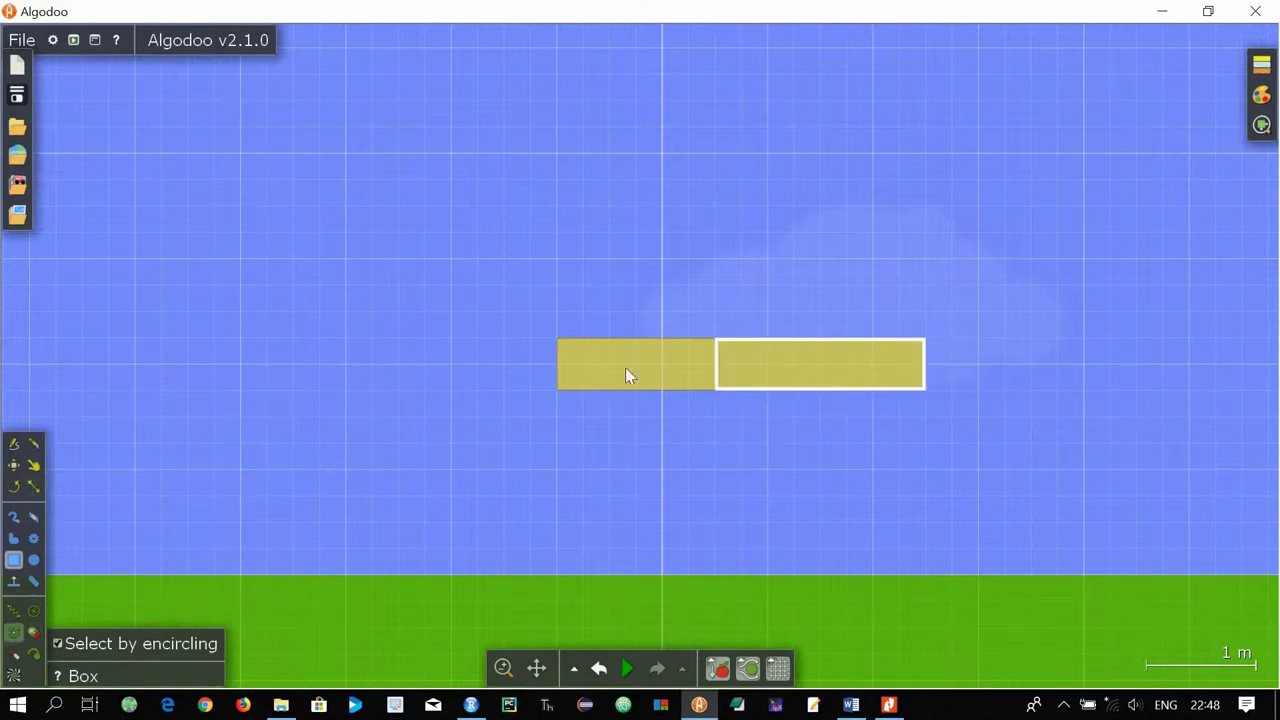
Add an axle joining the two boxes at their overlap and another at the center of the original box.
key("c")
left_click(645, 389)
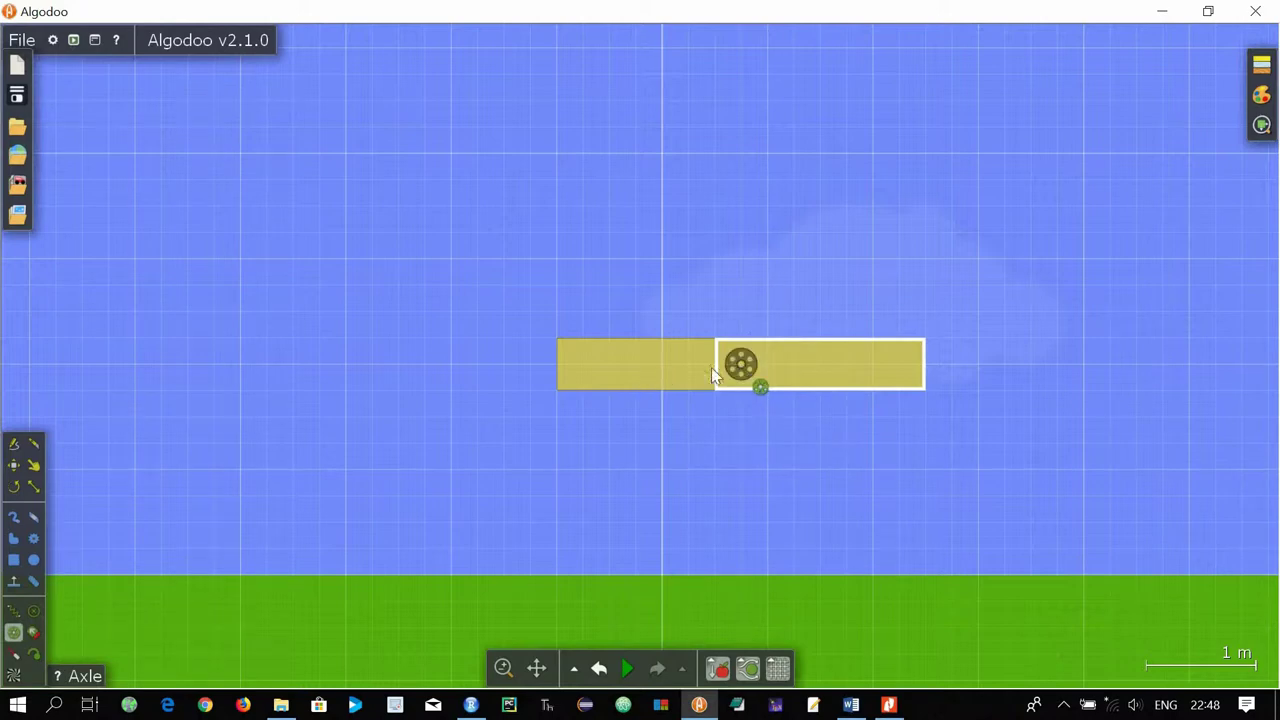
left_click(663, 365)
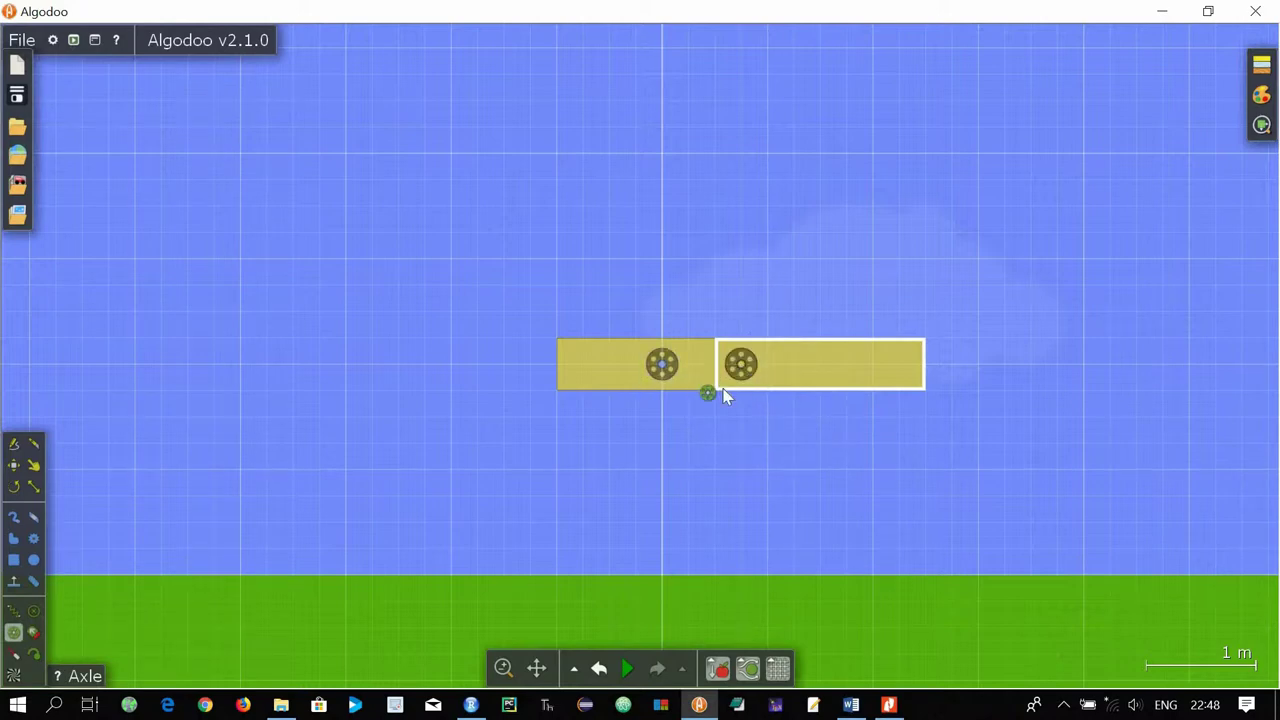
Turn the original box's center axle into a motor with a speed of 8 rpm.
right_click(667, 372)
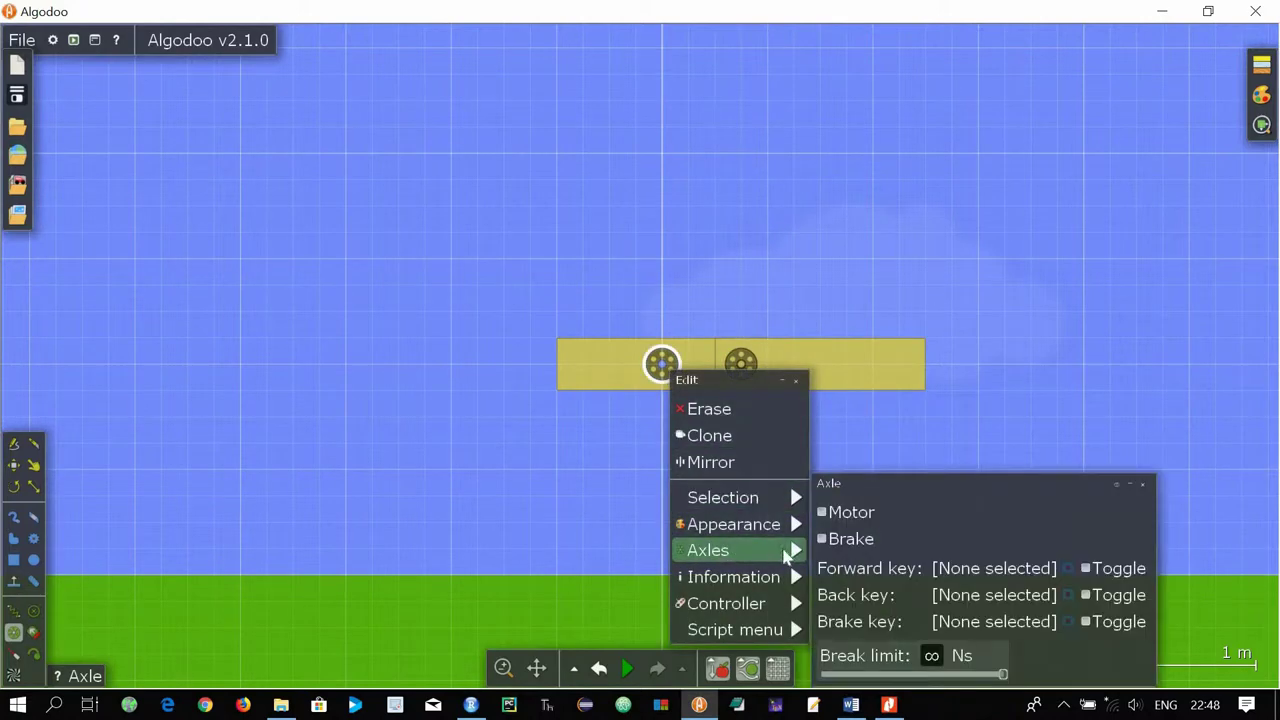
left_click(835, 515)
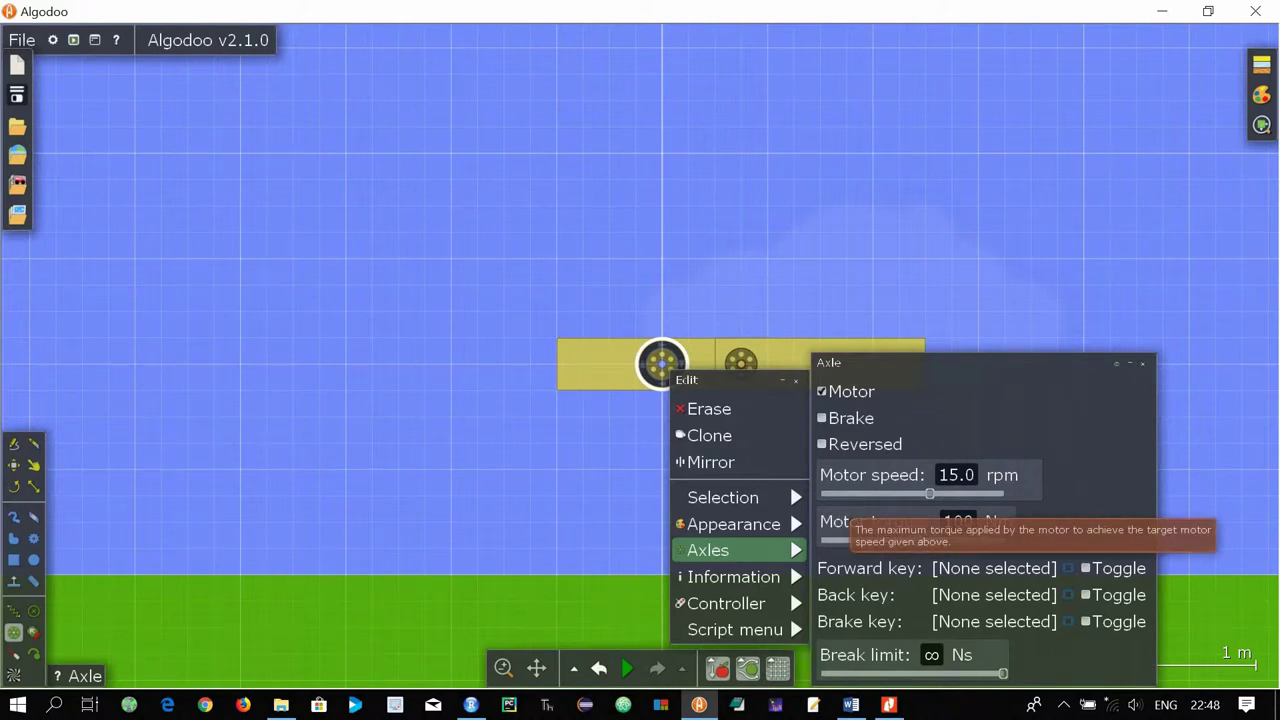
left_click_drag(930, 496, 916, 500)
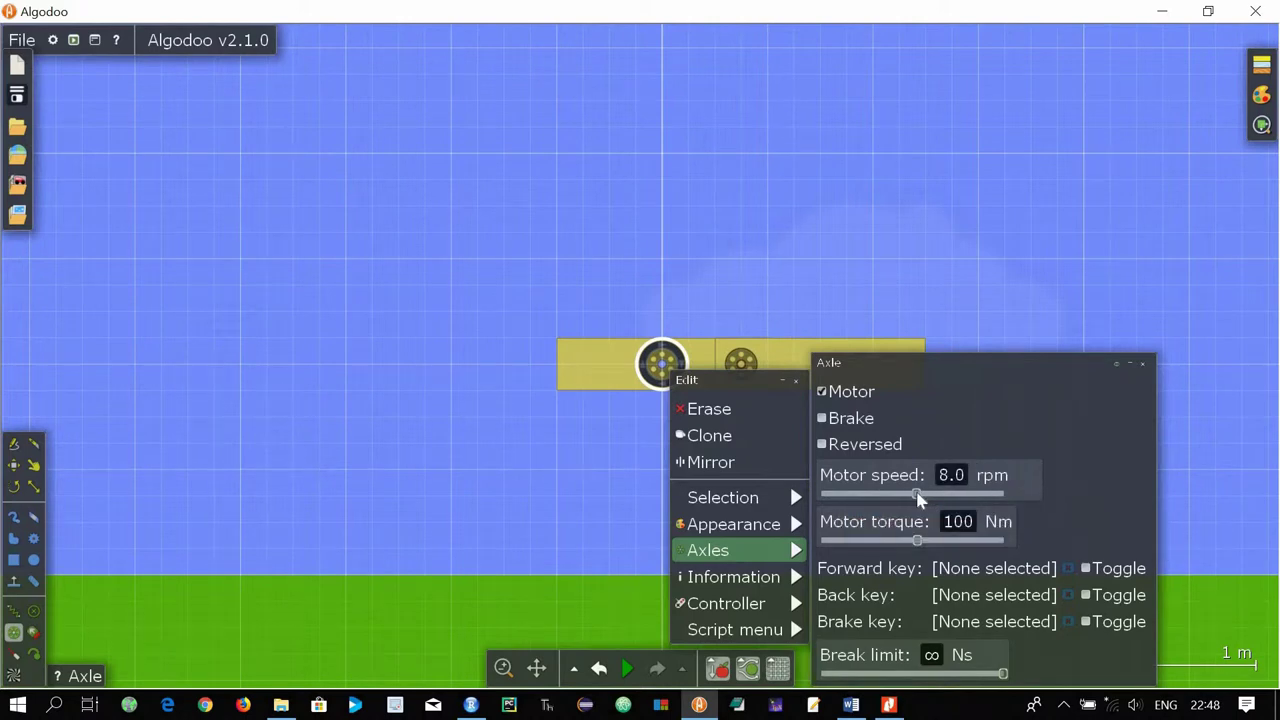
left_click(783, 240)
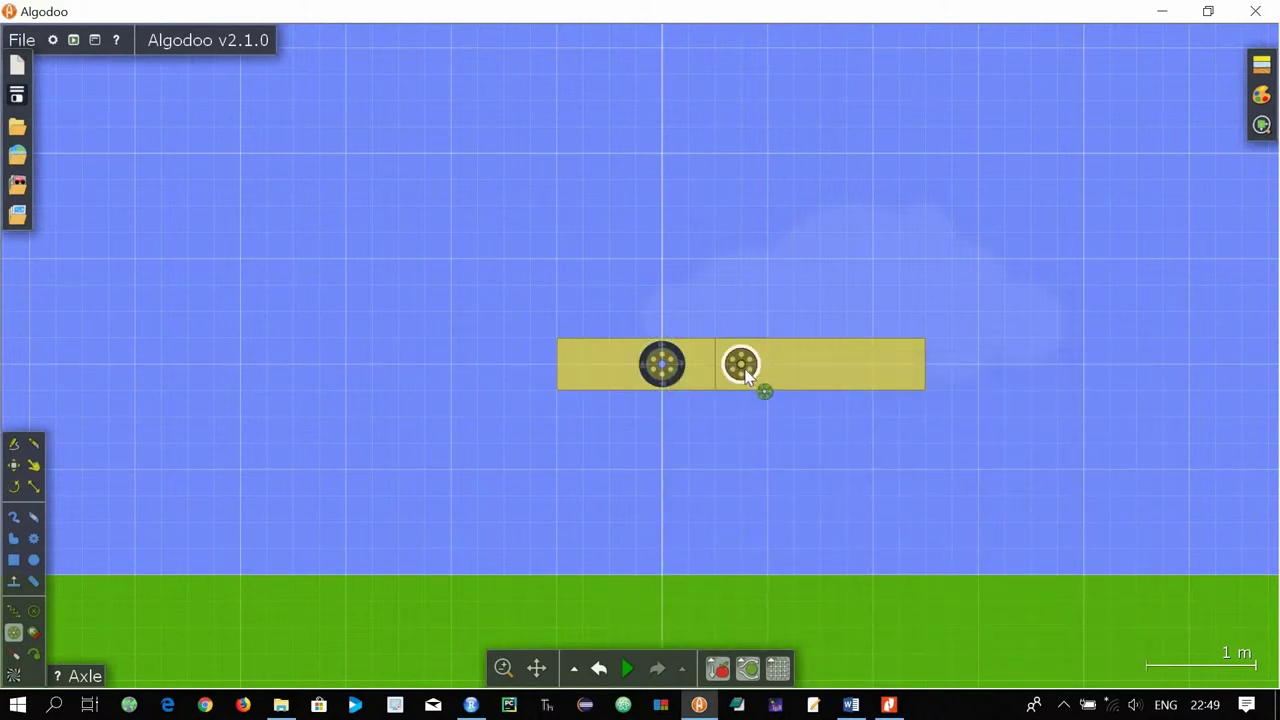
Turn the axle joining the two boxes into a motor and lower its speed to about 13 rpm.
right_click(745, 372)
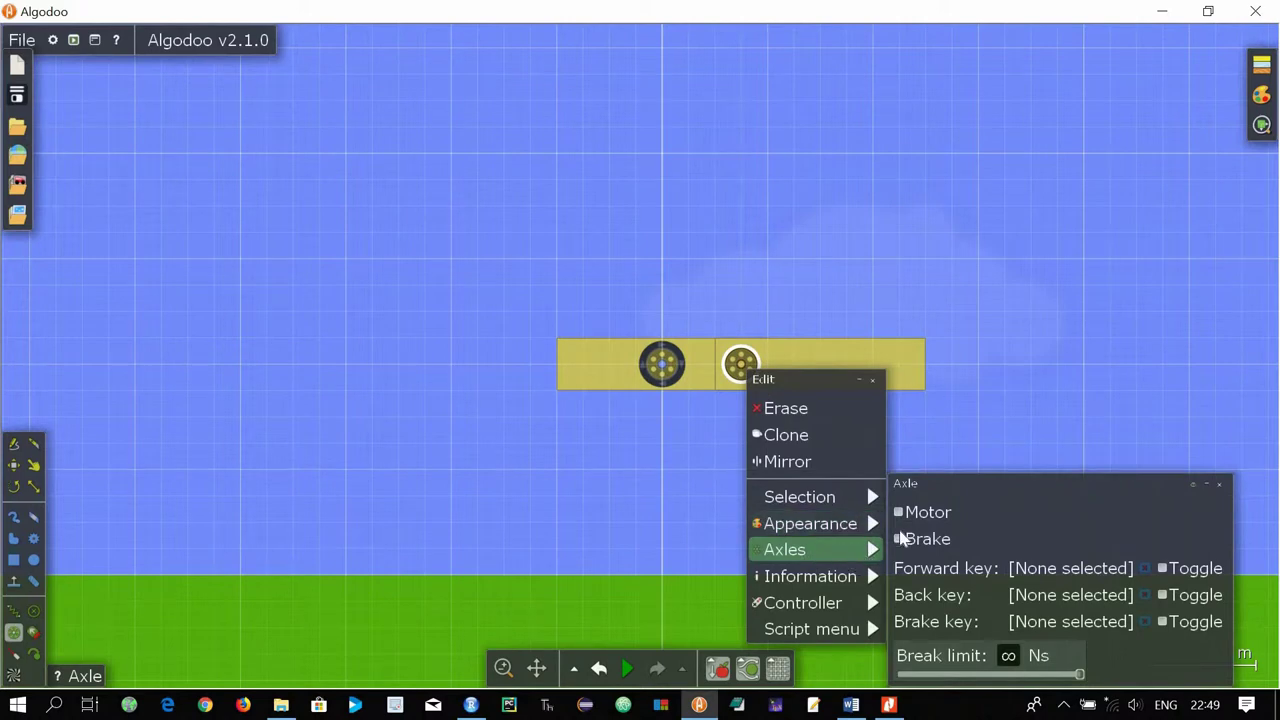
left_click(918, 513)
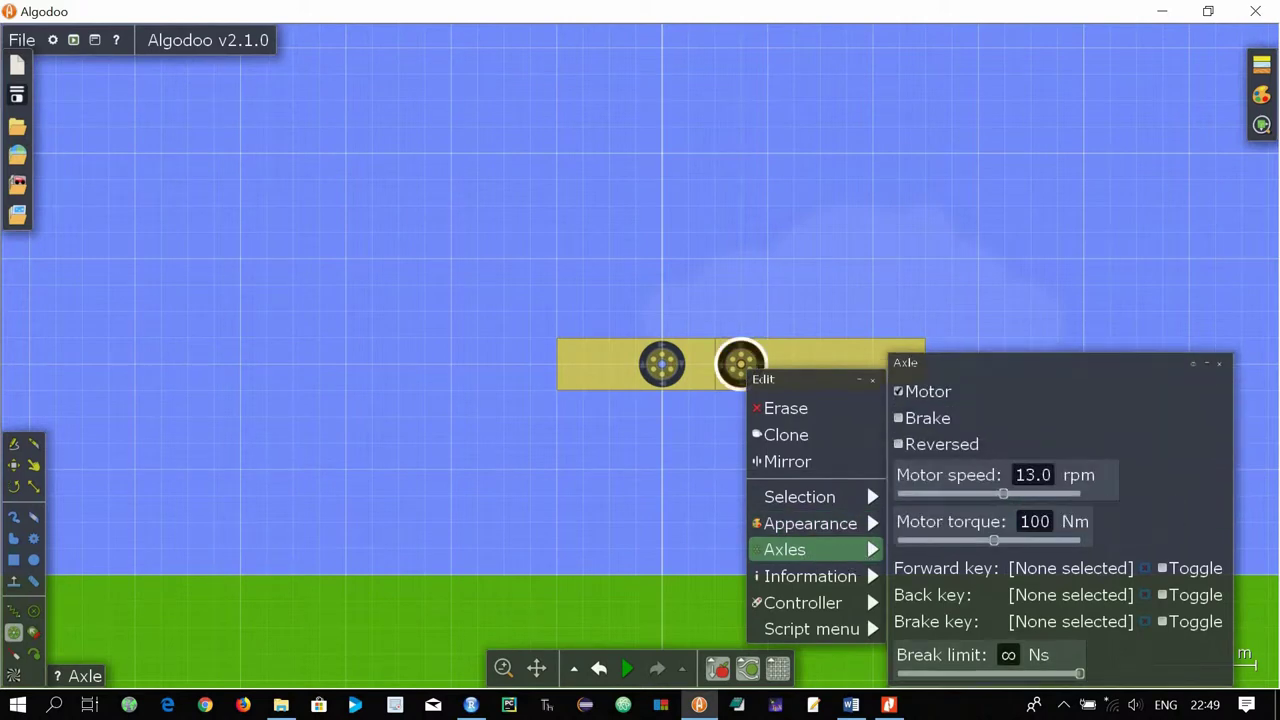
left_click_drag(998, 494, 997, 497)
left_click(831, 423)
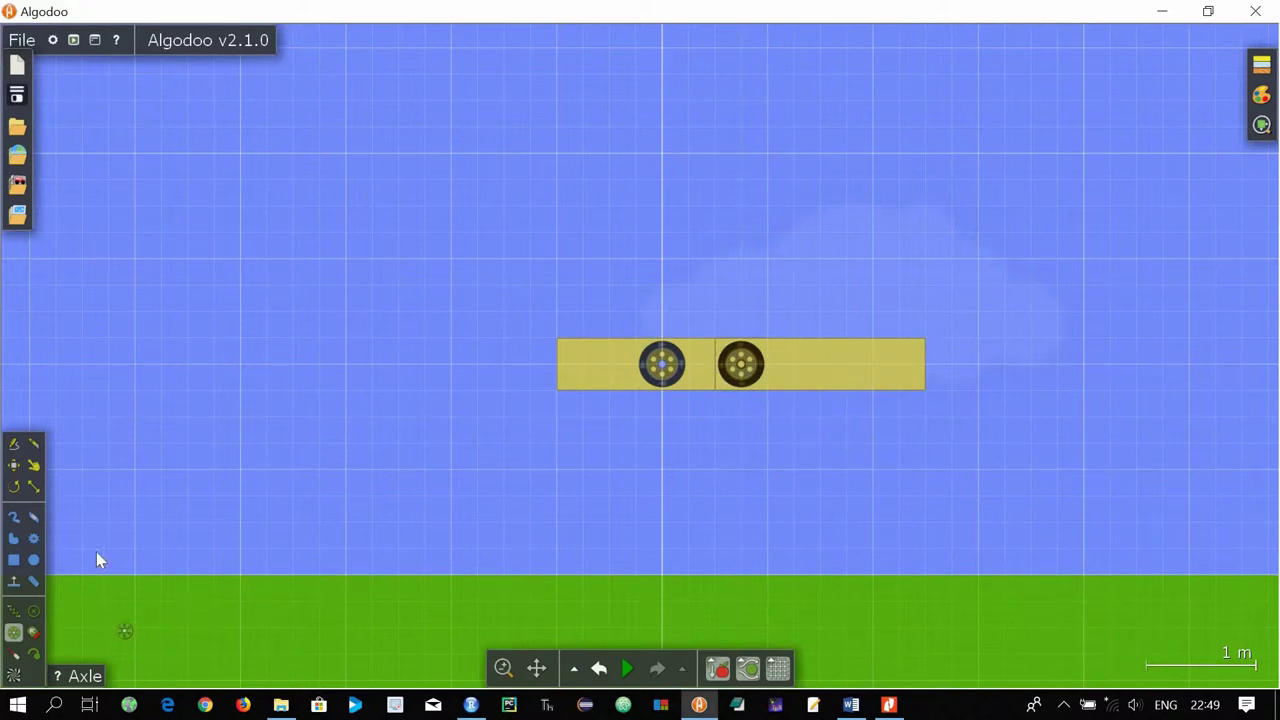
Attach a tracer near the free end of the cloned box and set its fade time to 50 s.
left_click(34, 660)
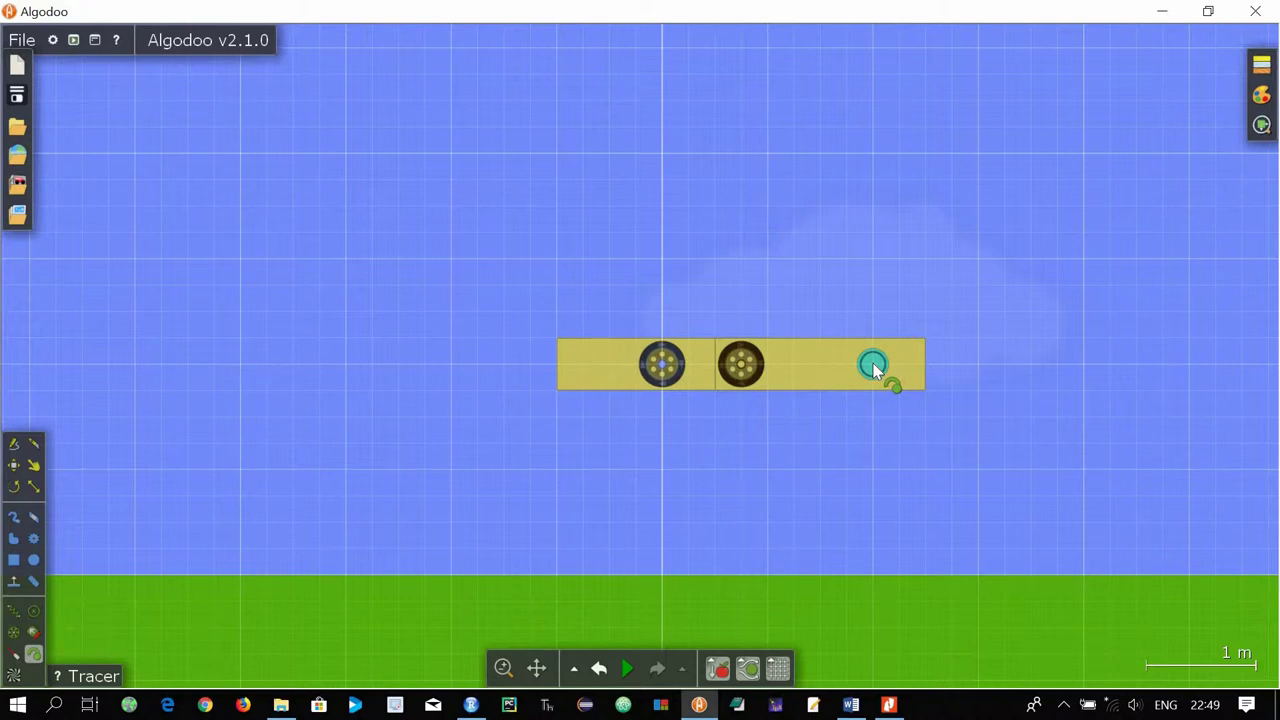
right_click(873, 368)
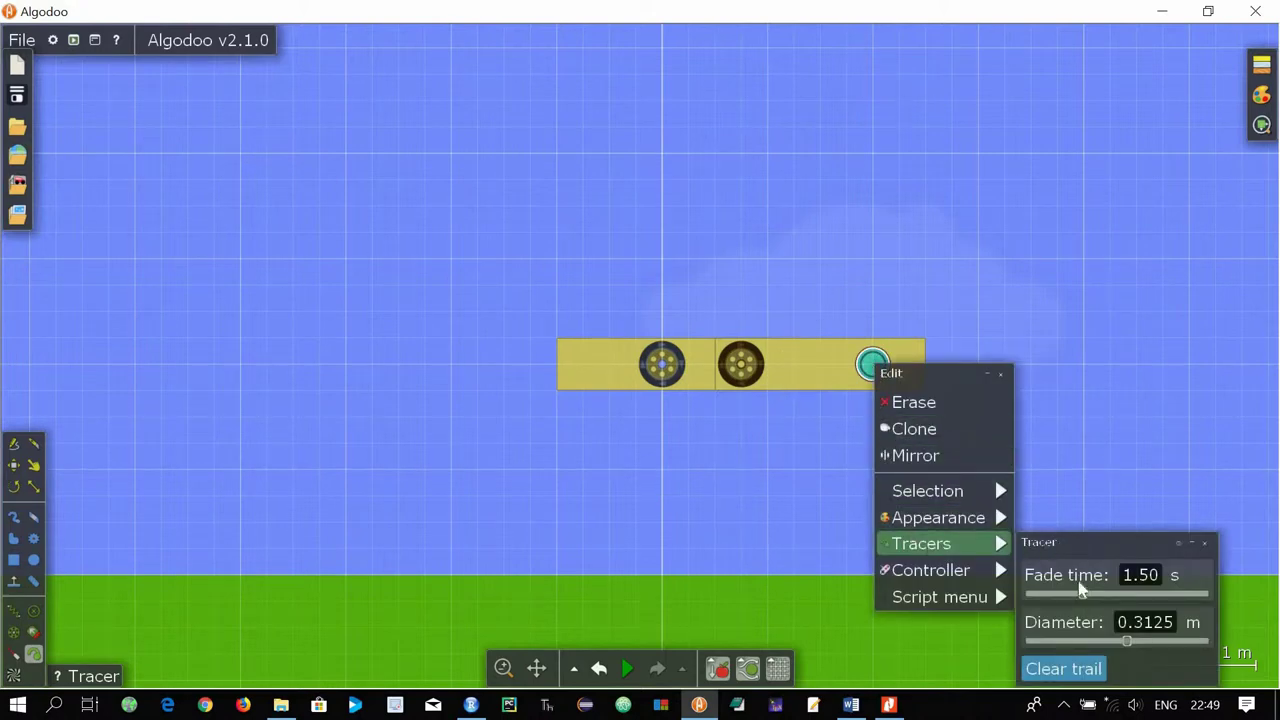
left_click_drag(1088, 597, 1156, 597)
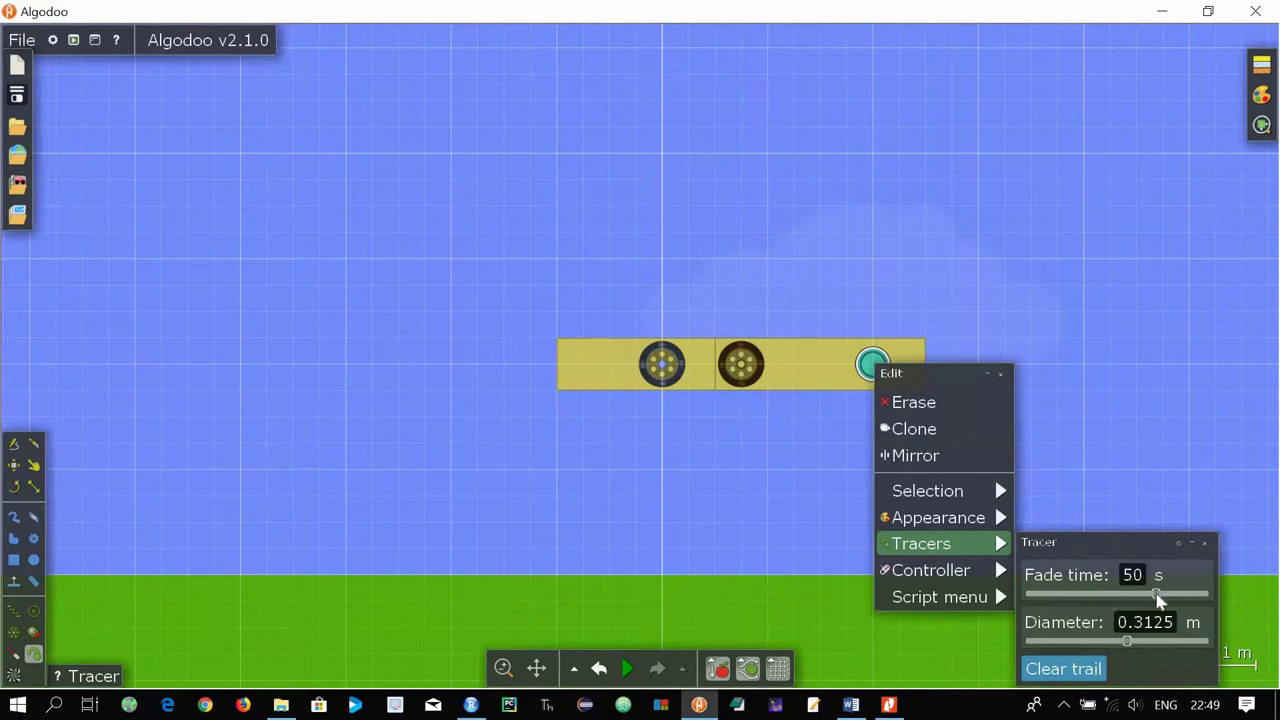
left_click(1110, 364)
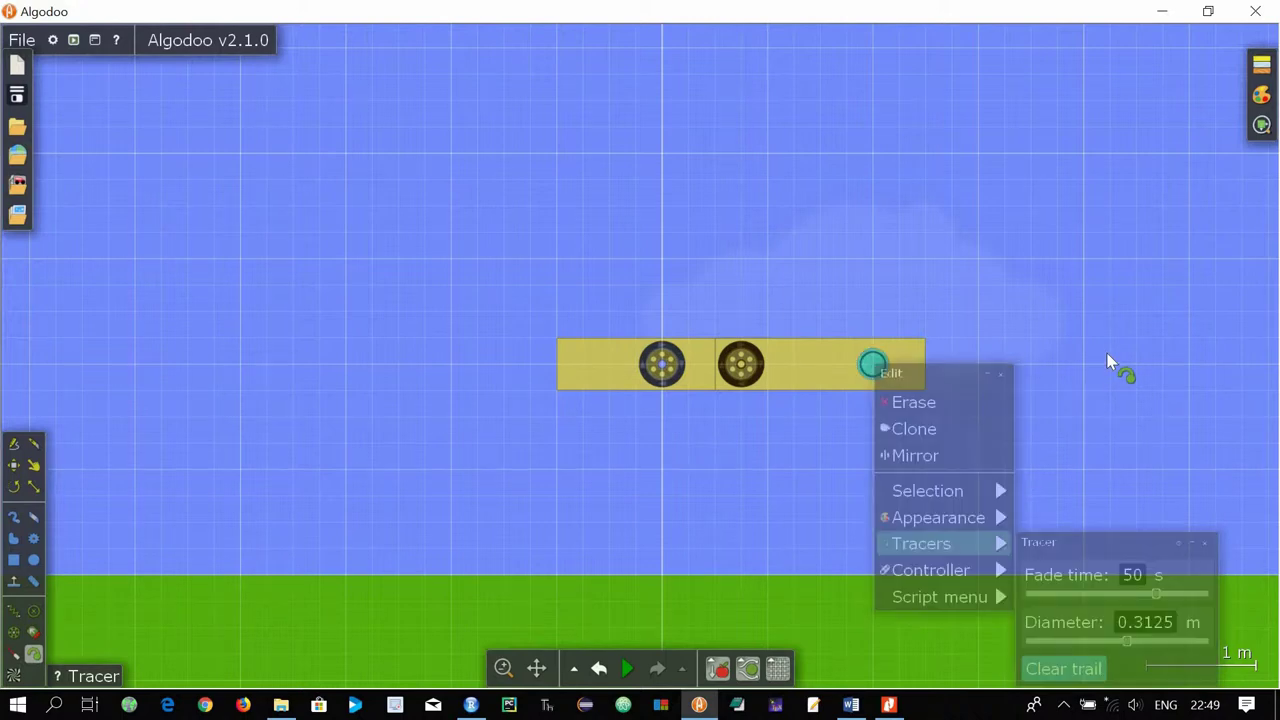
Test-run the simulation, undo it to restore the starting position, and erase the green ground plane.
left_click(628, 669)
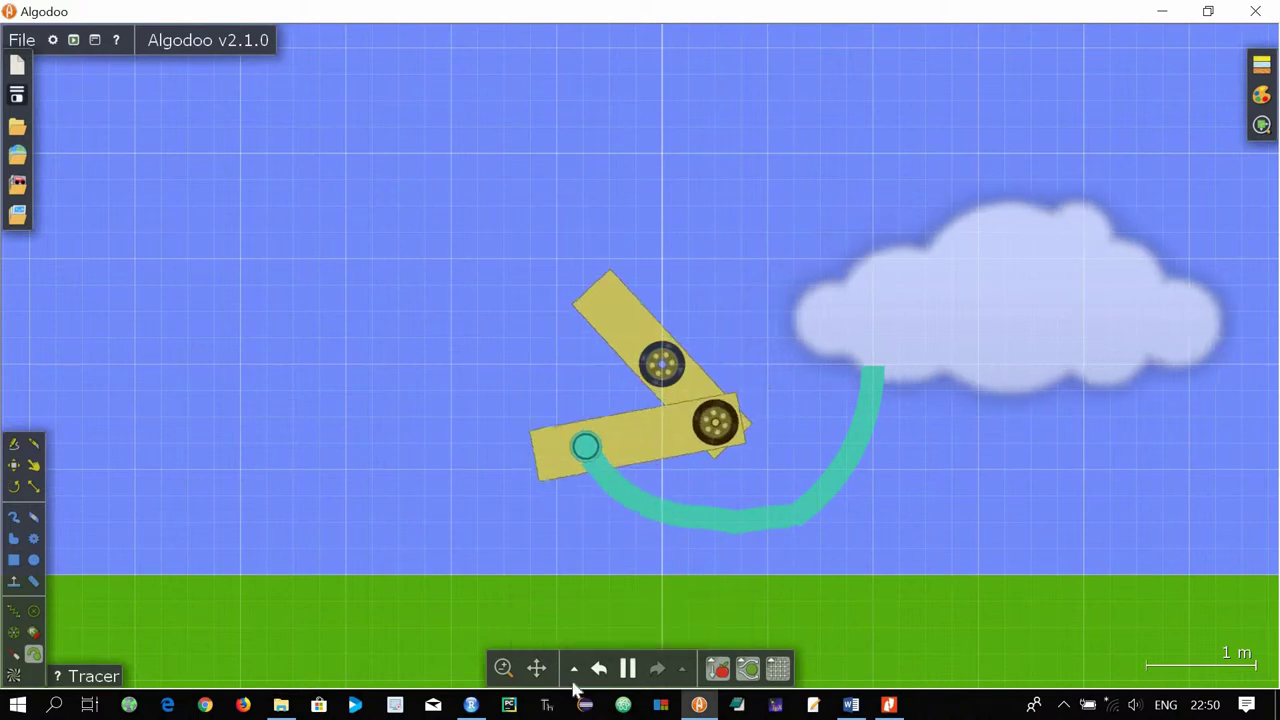
key("ctrl+z")
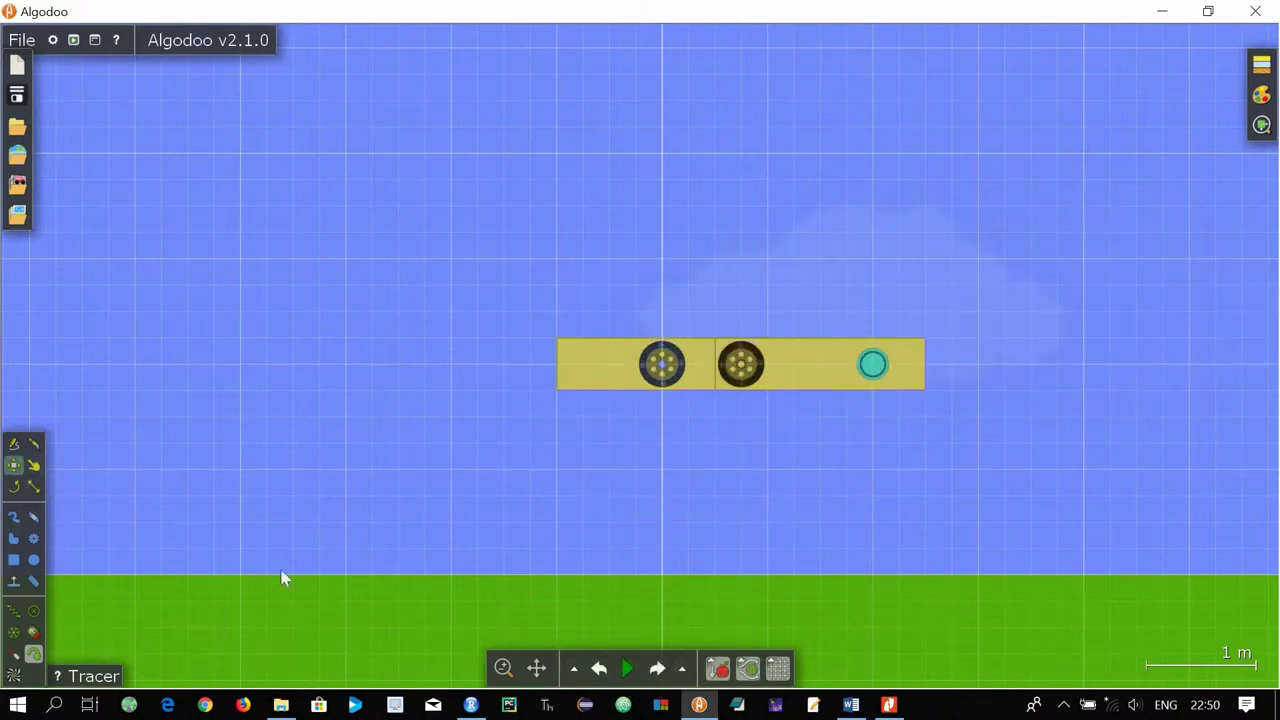
key("m")
right_click(431, 607)
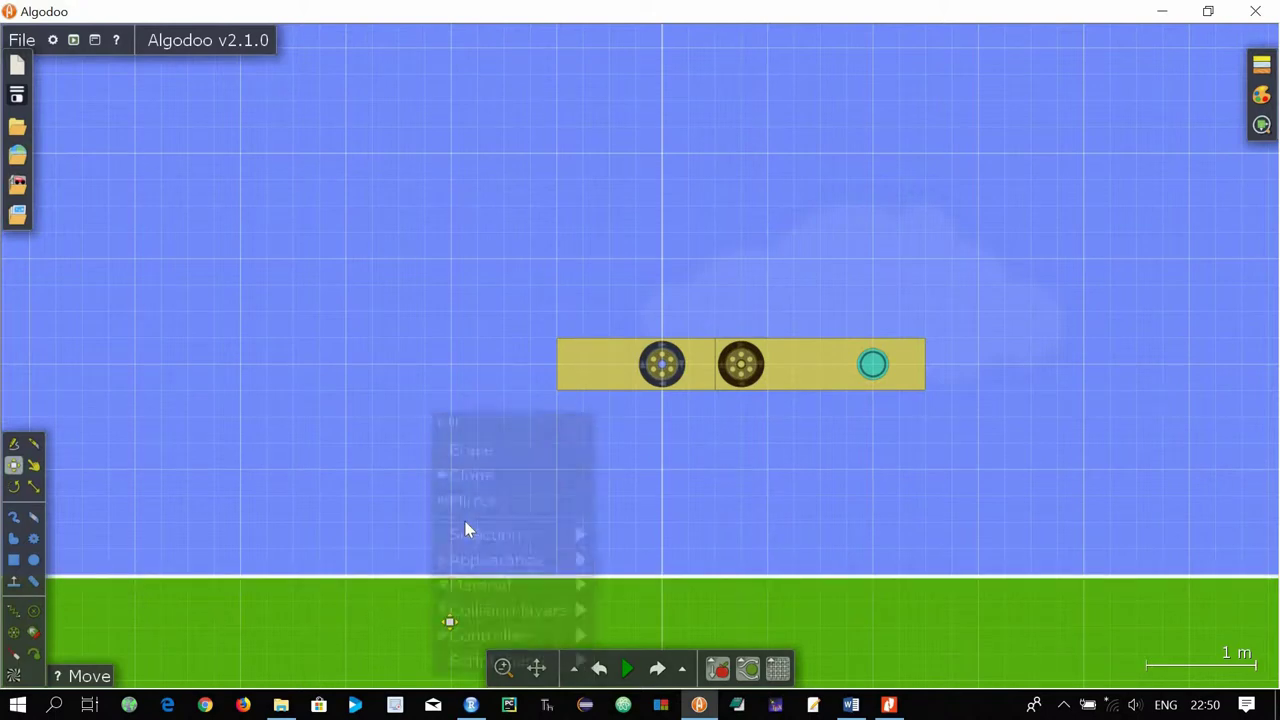
left_click(487, 458)
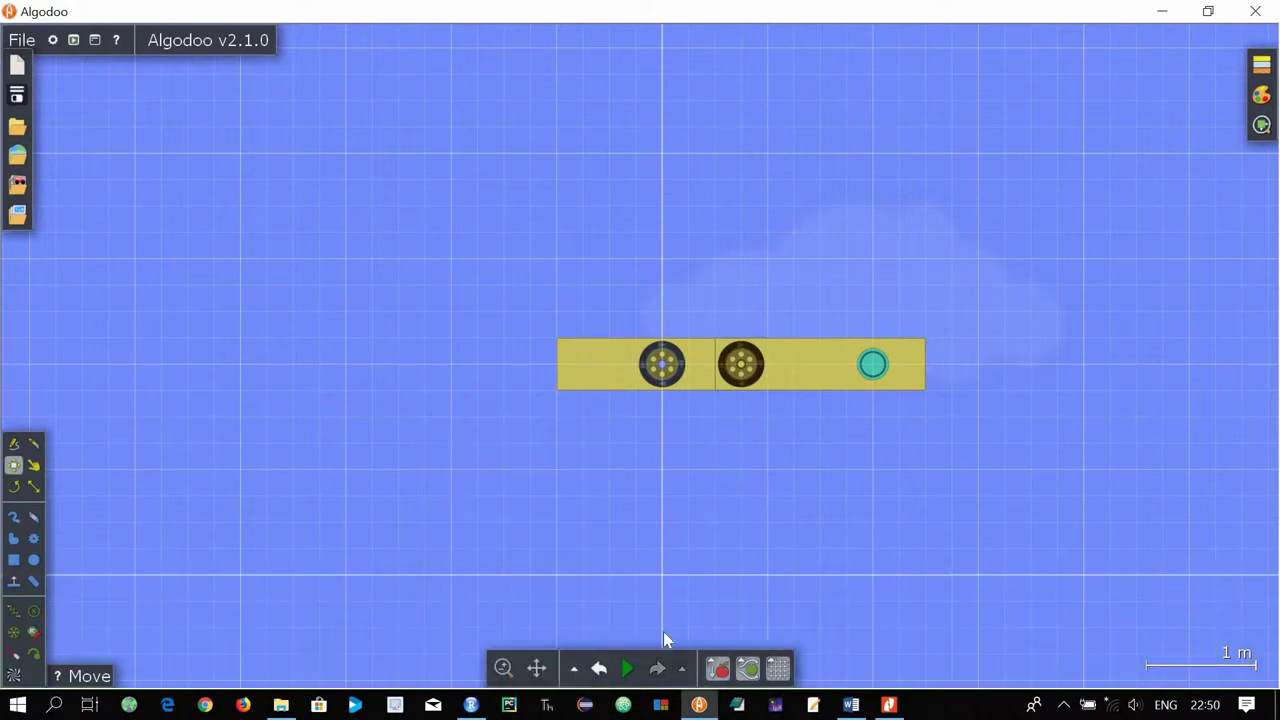
Run the simulation to draw the looping trail, pause it, and change the tracer color to pure red.
left_click(628, 669)
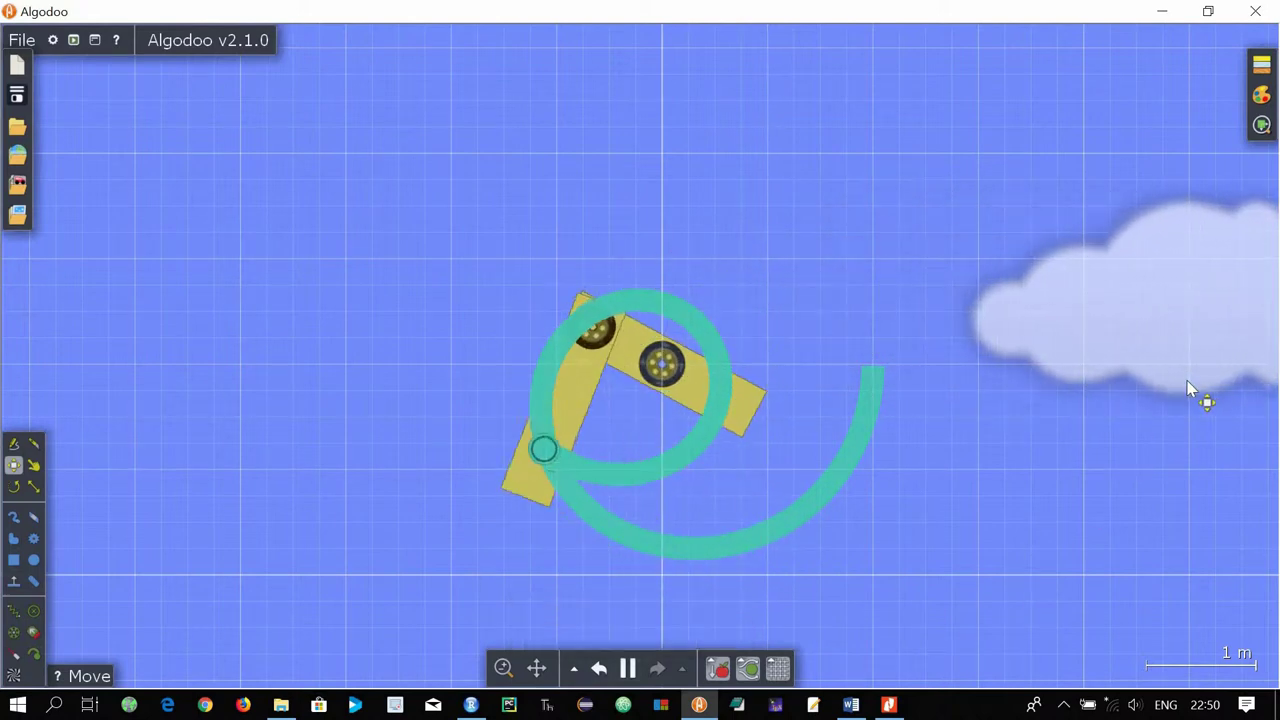
key("space")
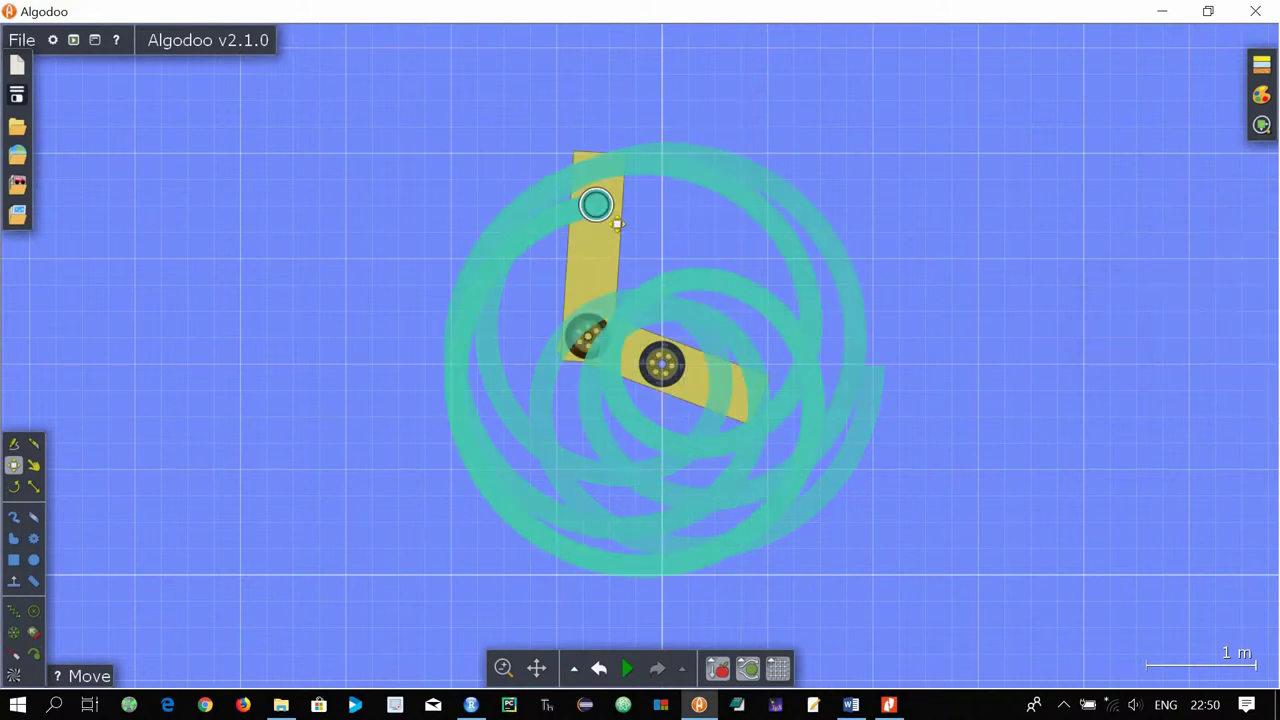
right_click(601, 209)
mouse_move(657, 380)
mouse_move(700, 356)
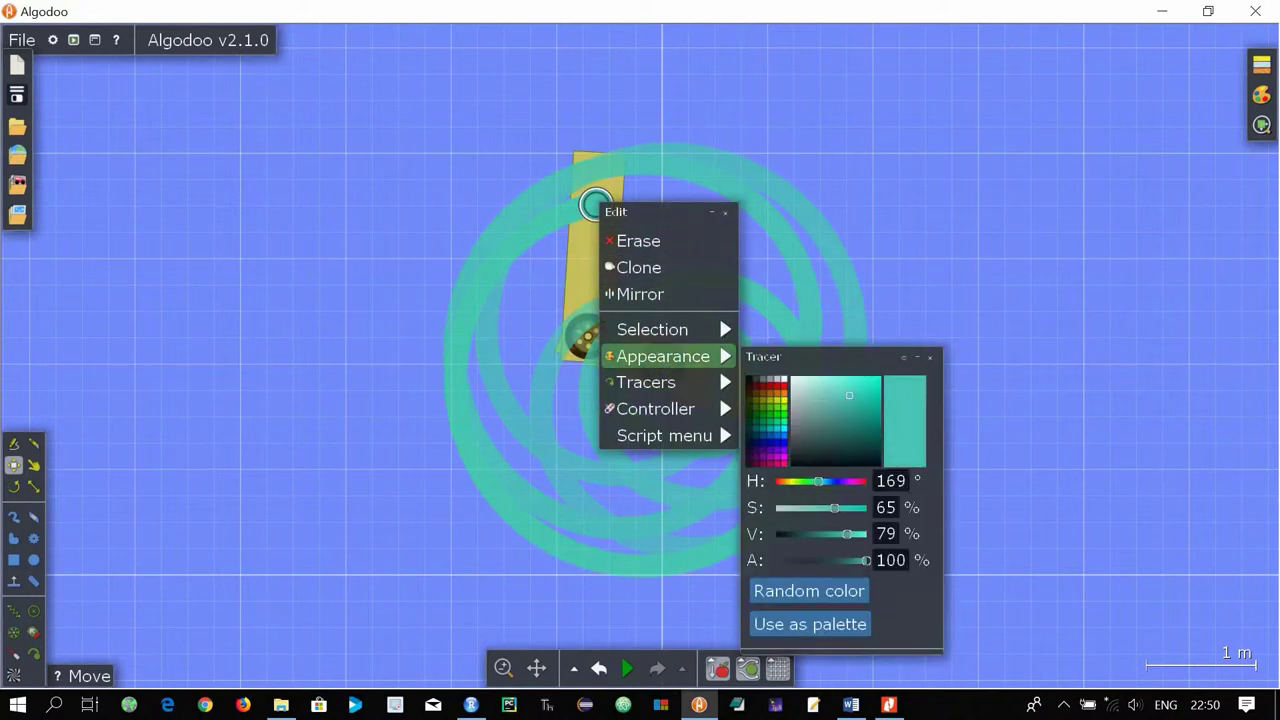
left_click(787, 392)
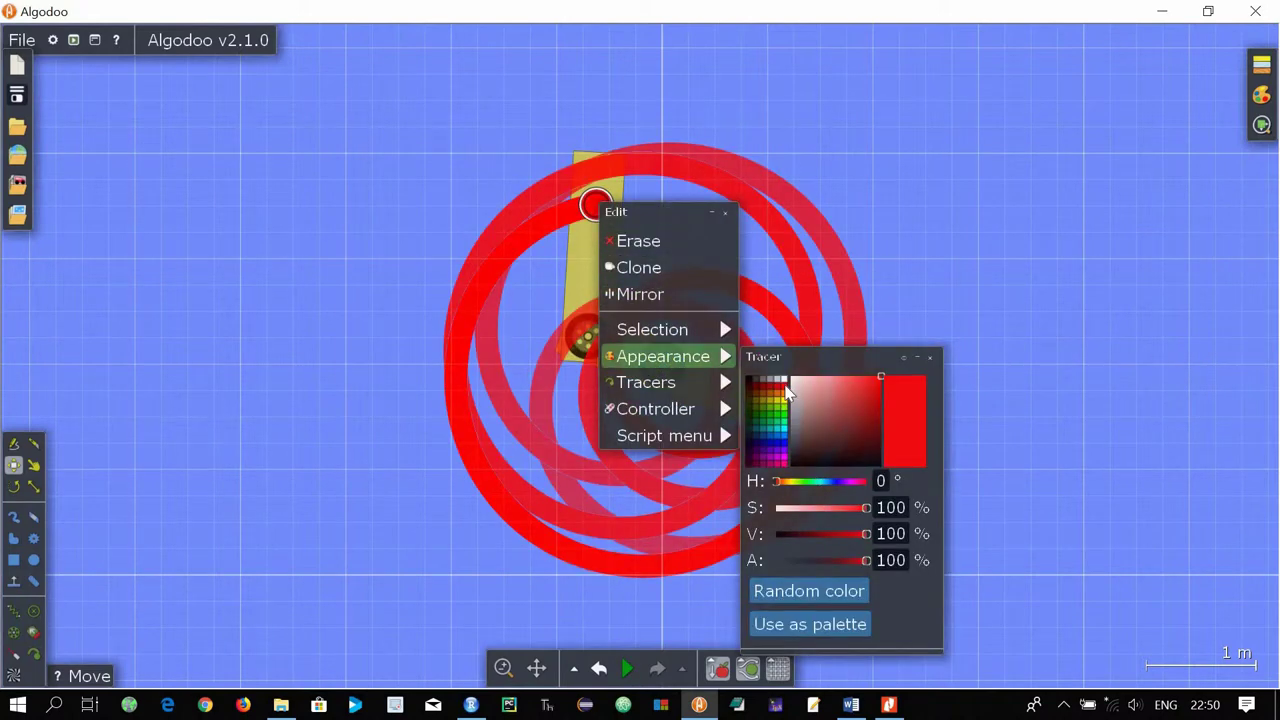
Resume the simulation to extend the red pattern, pause it, and clear the tracer's trail.
key("space")
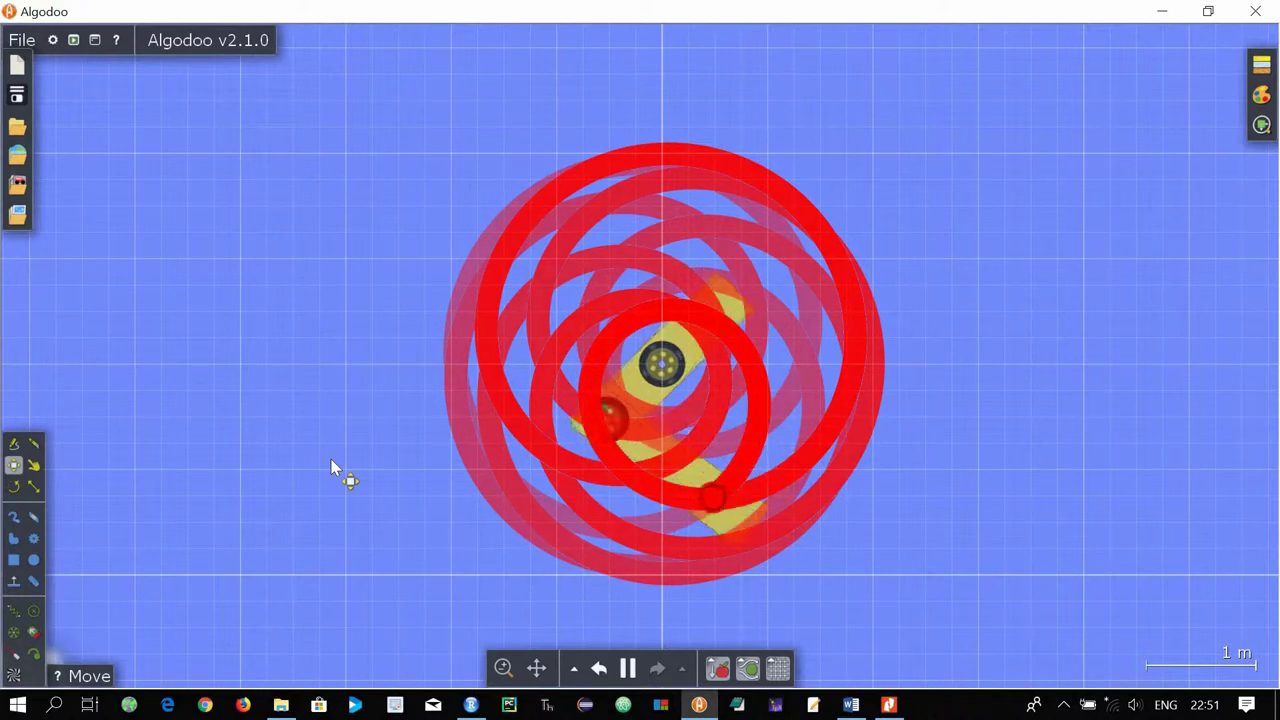
left_click(630, 668)
right_click(797, 262)
mouse_move(875, 447)
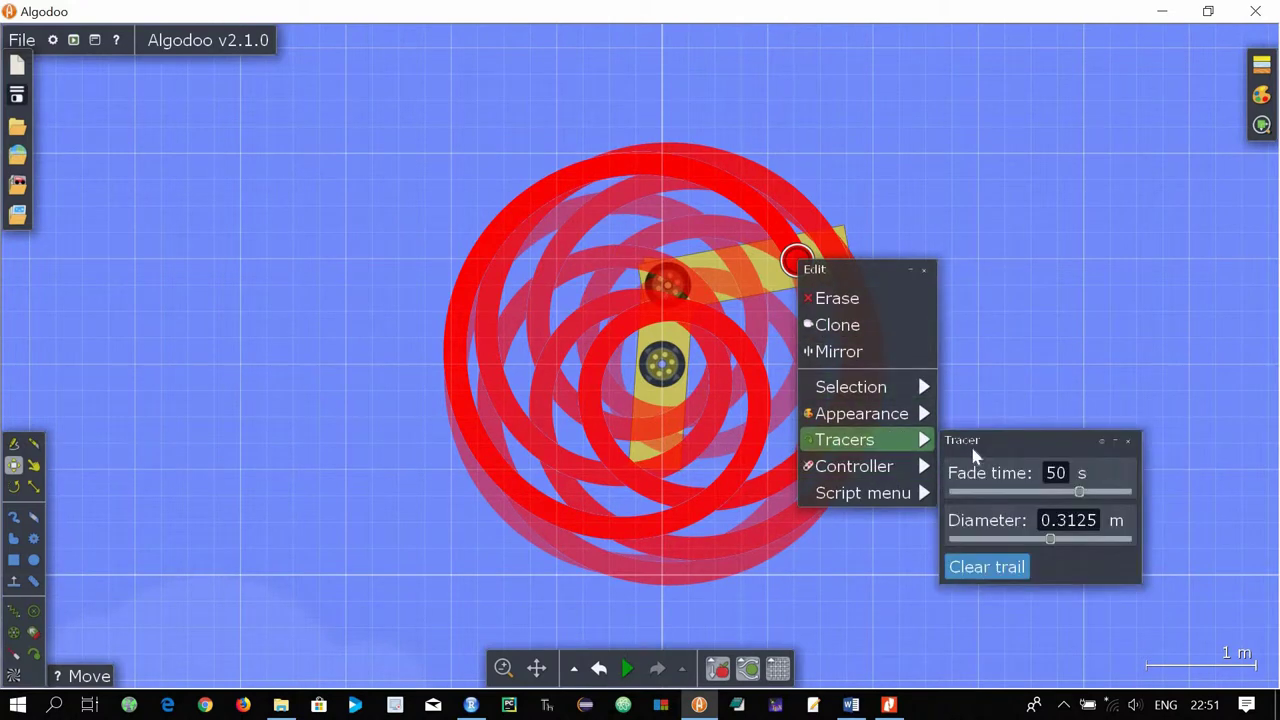
left_click(997, 569)
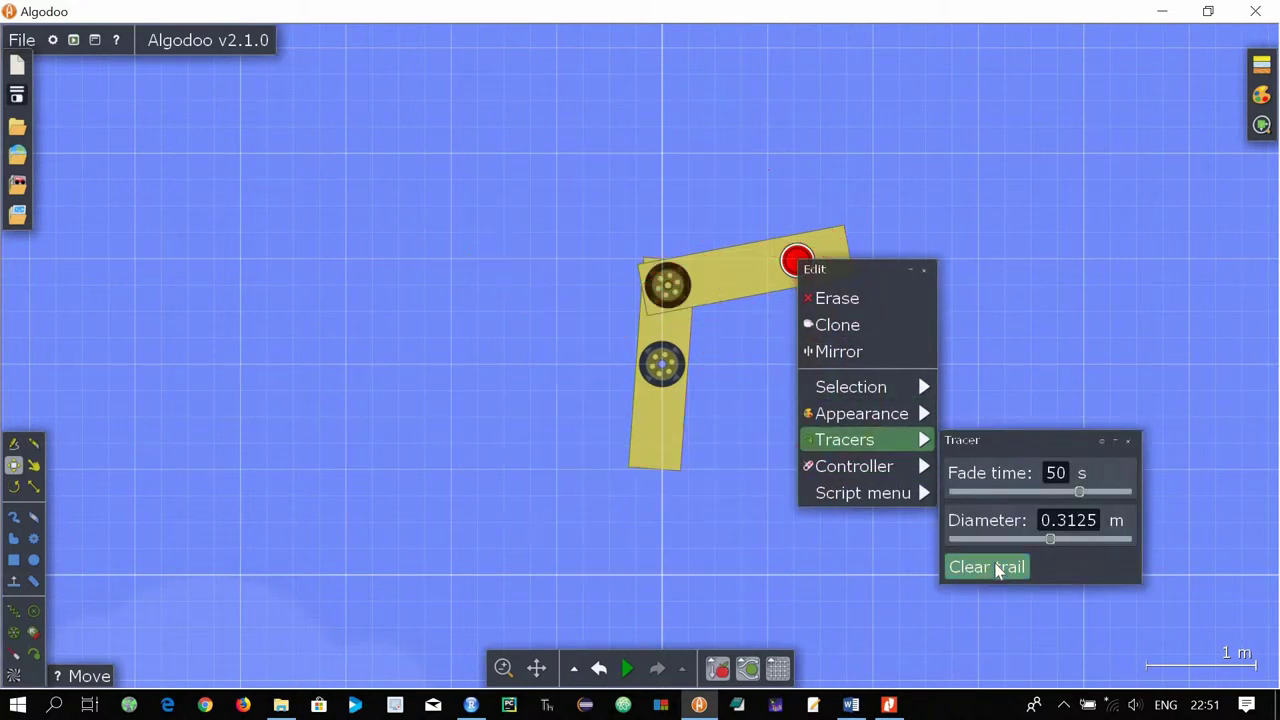
left_click(1037, 278)
Make the arm box carrying the red tracer fully transparent.
right_click(752, 285)
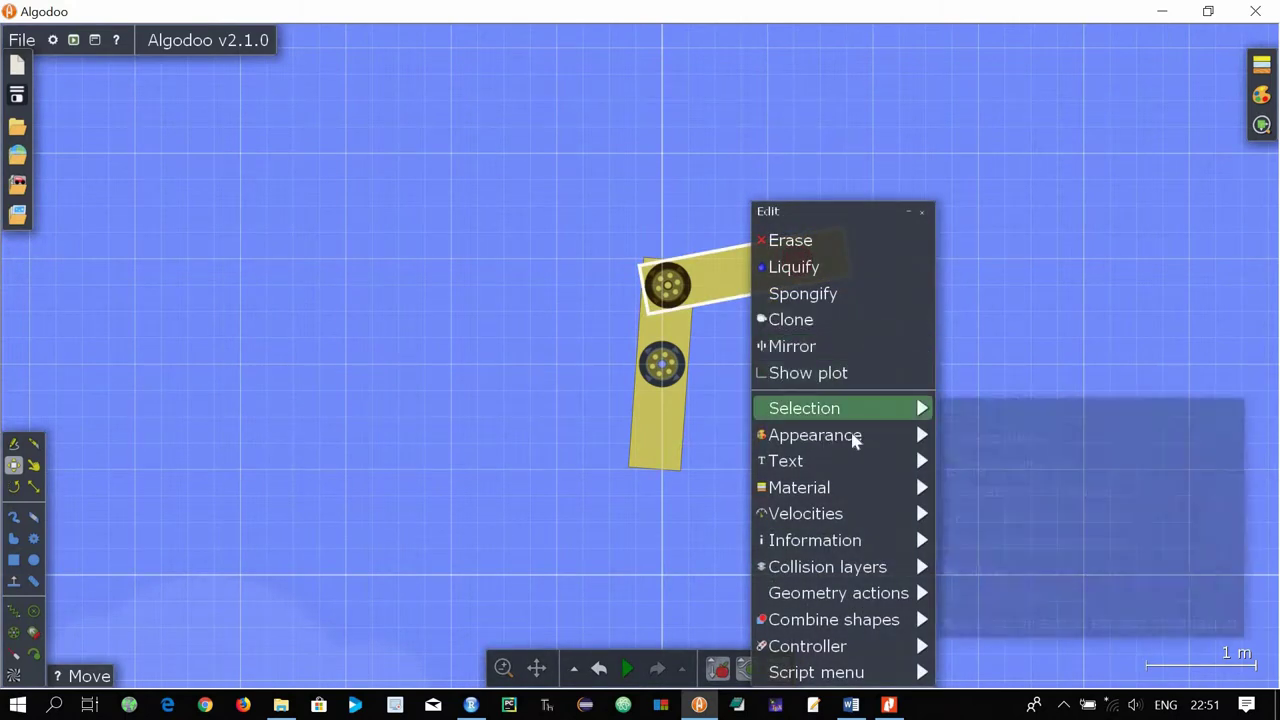
mouse_move(851, 435)
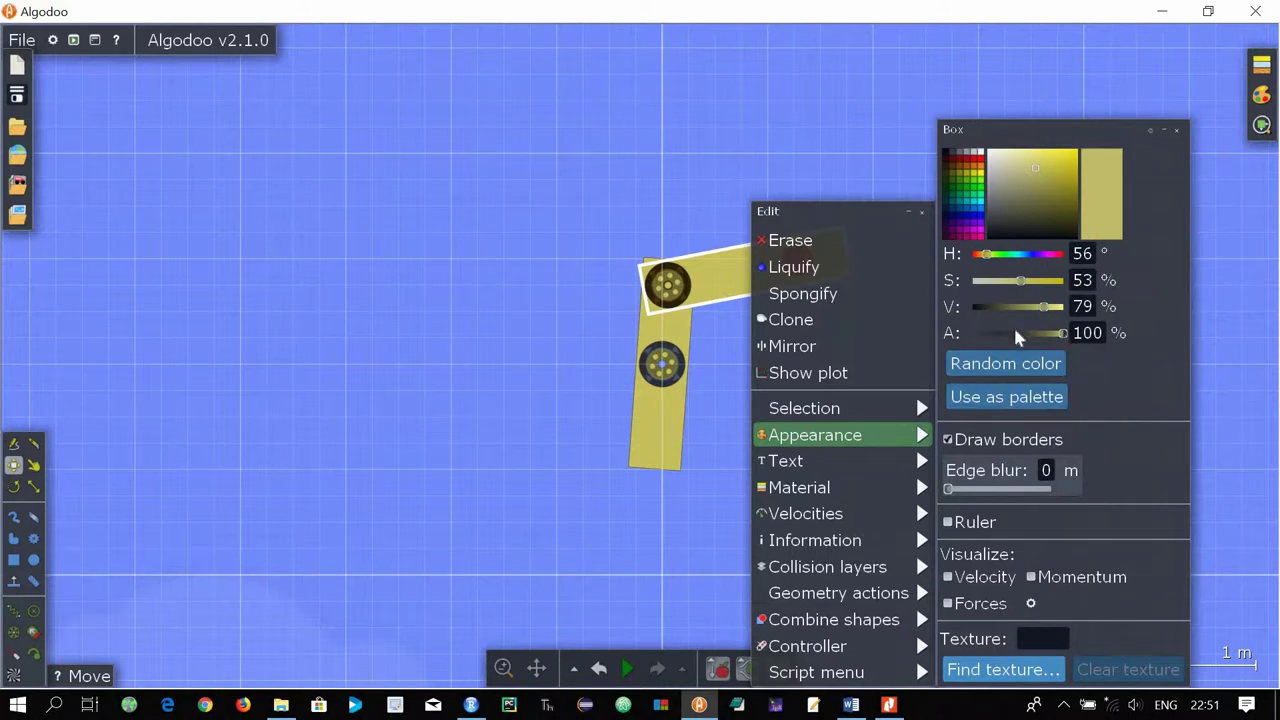
left_click_drag(1016, 337, 486, 286)
left_click(480, 309)
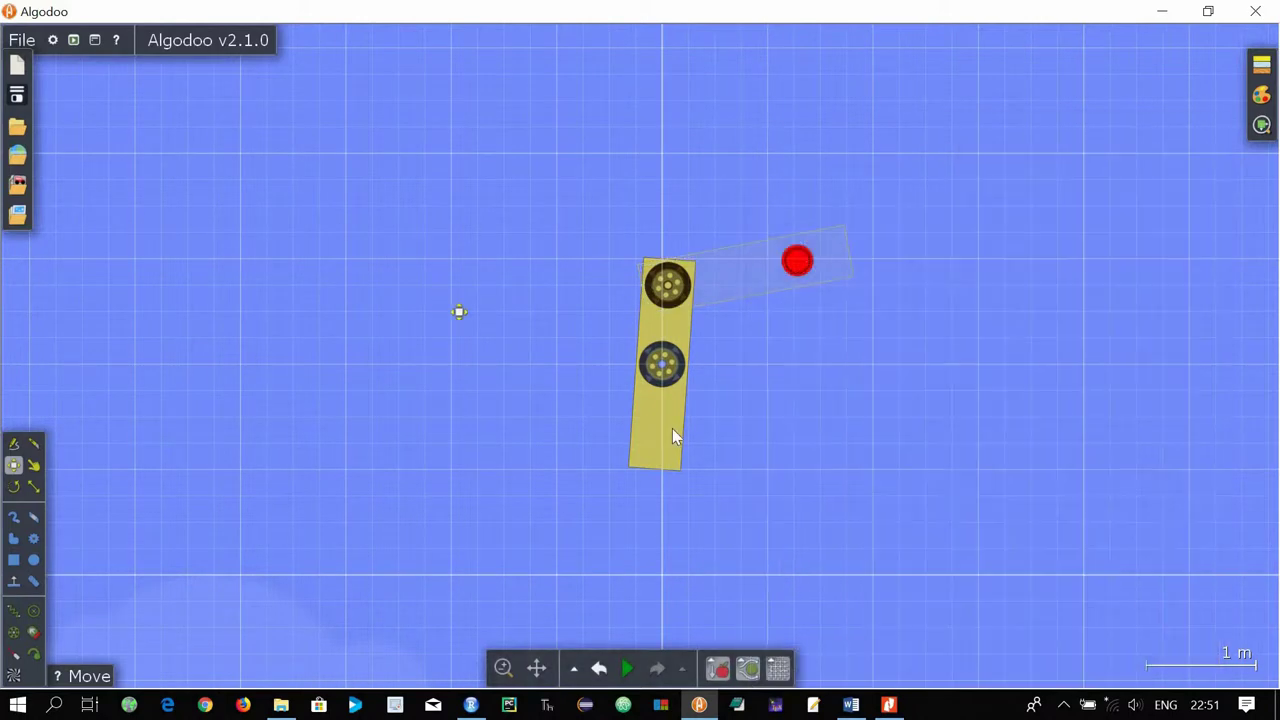
Set the opacity of the box holding the center motor to 0%.
right_click(658, 430)
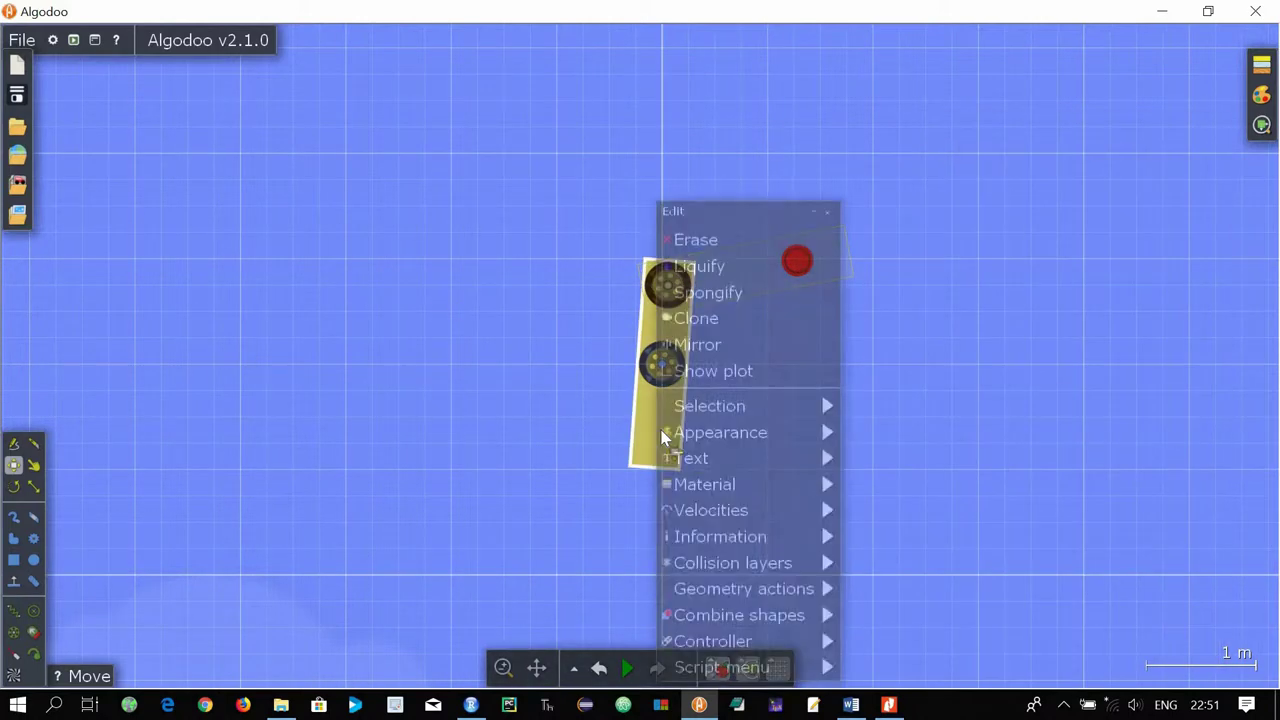
mouse_move(752, 436)
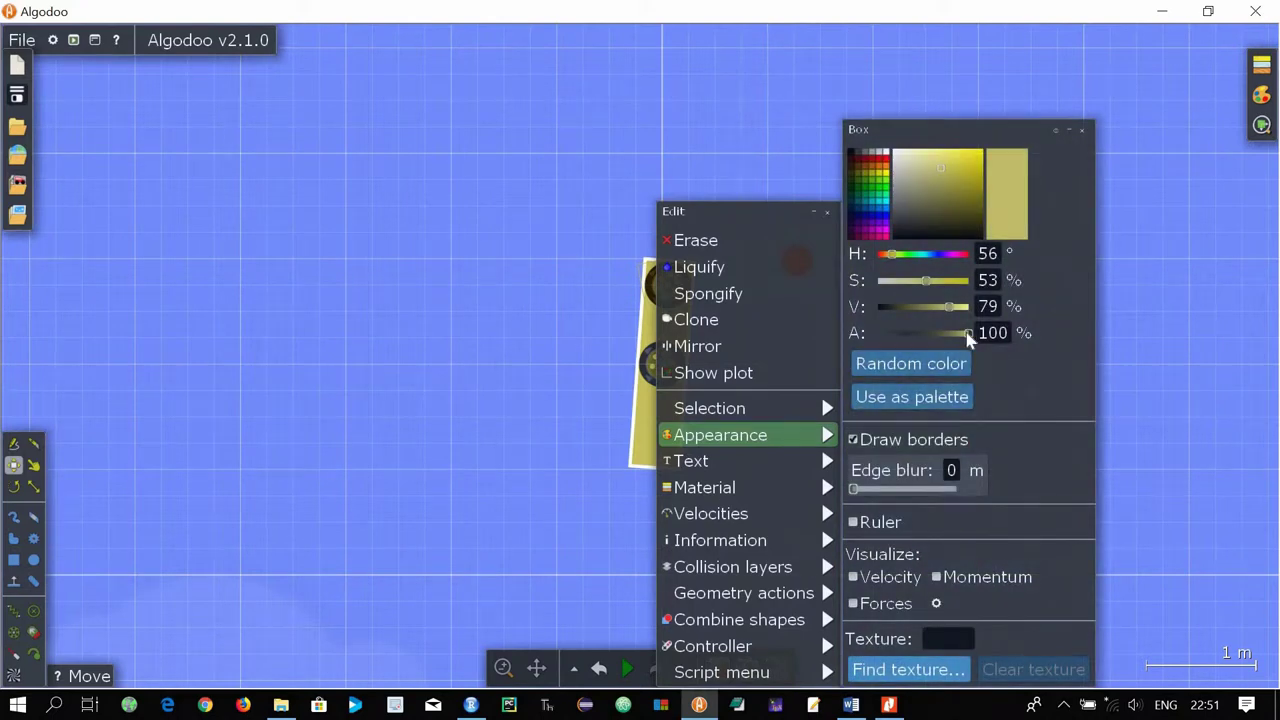
left_click_drag(897, 343, 414, 337)
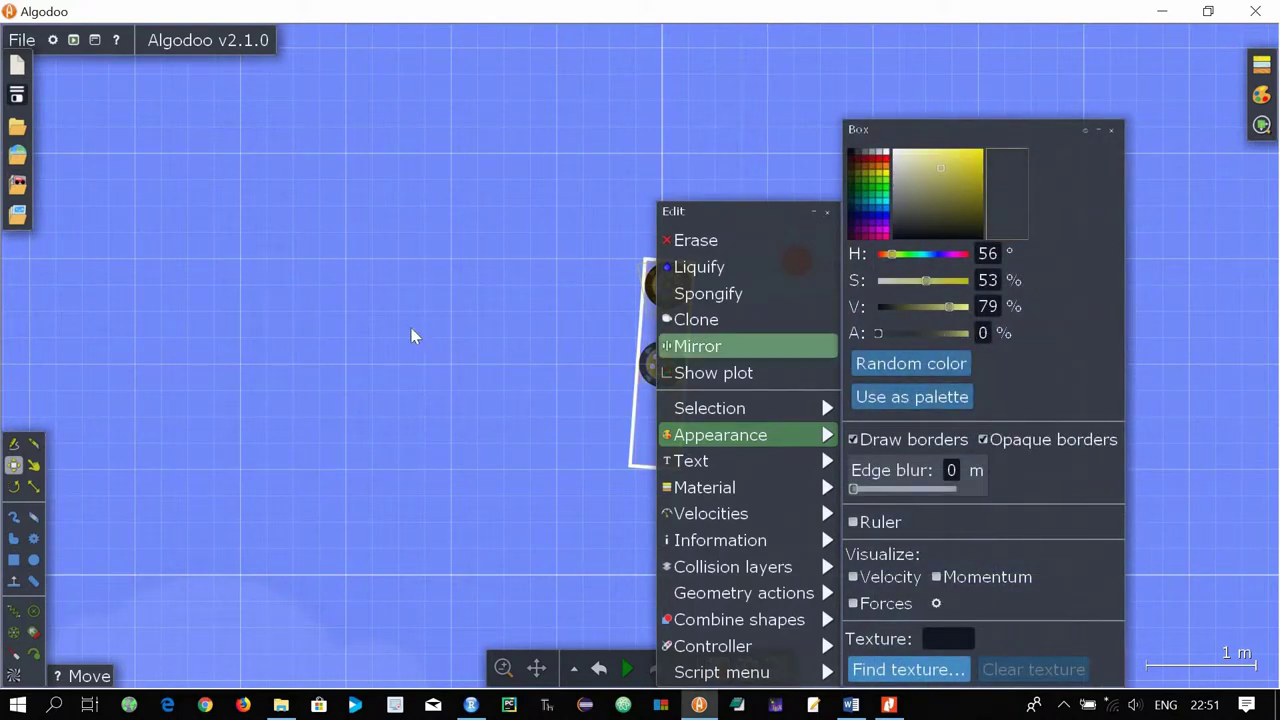
left_click(541, 395)
Turn off the drawn borders of the box holding the center motor.
right_click(651, 436)
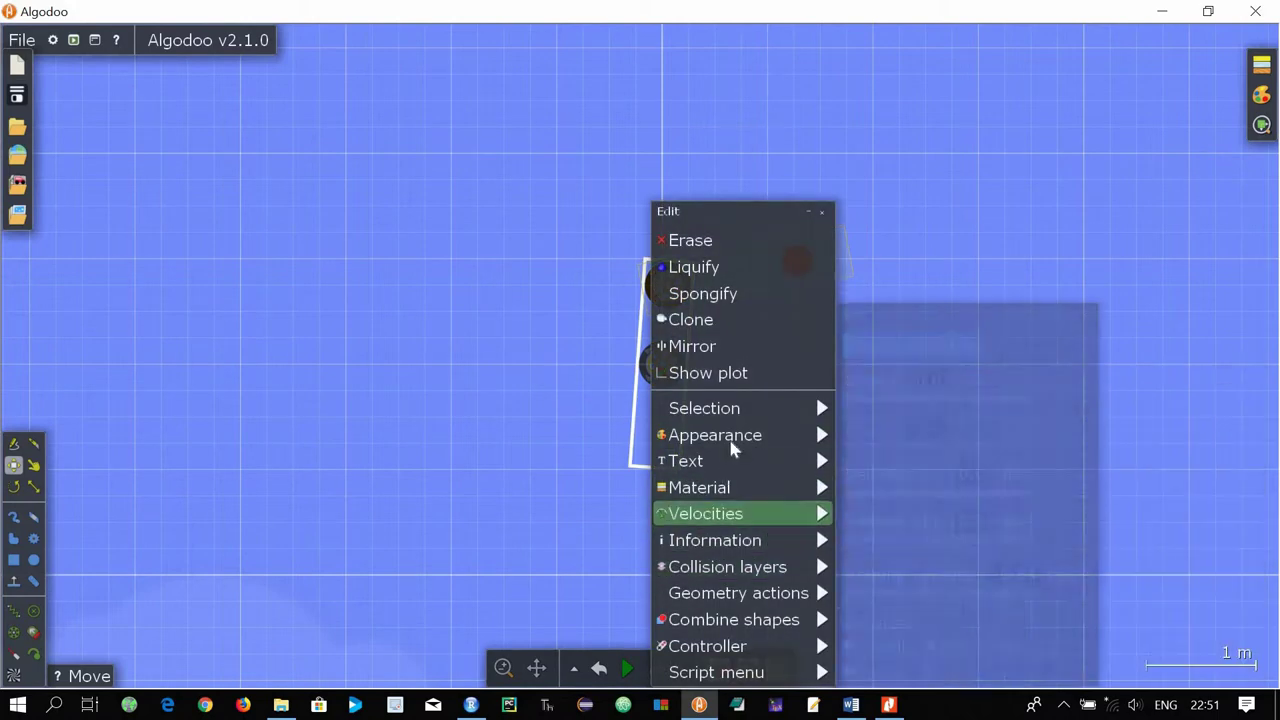
mouse_move(731, 435)
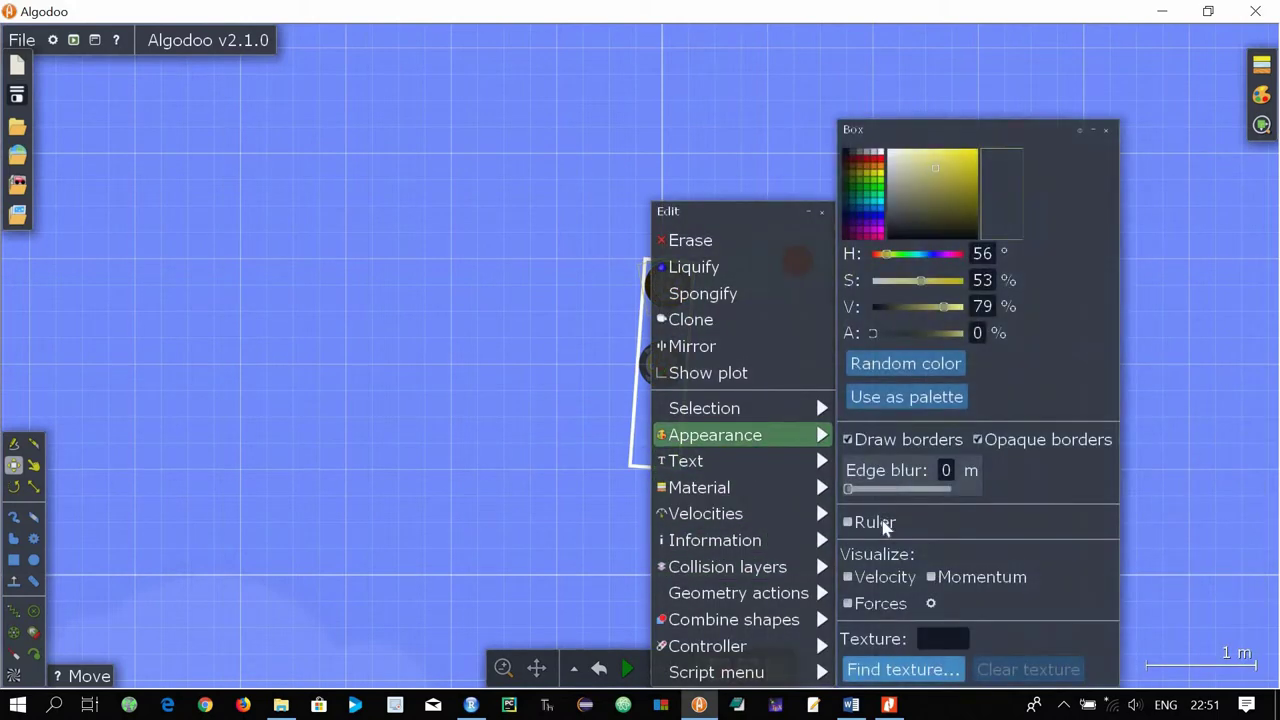
left_click(886, 440)
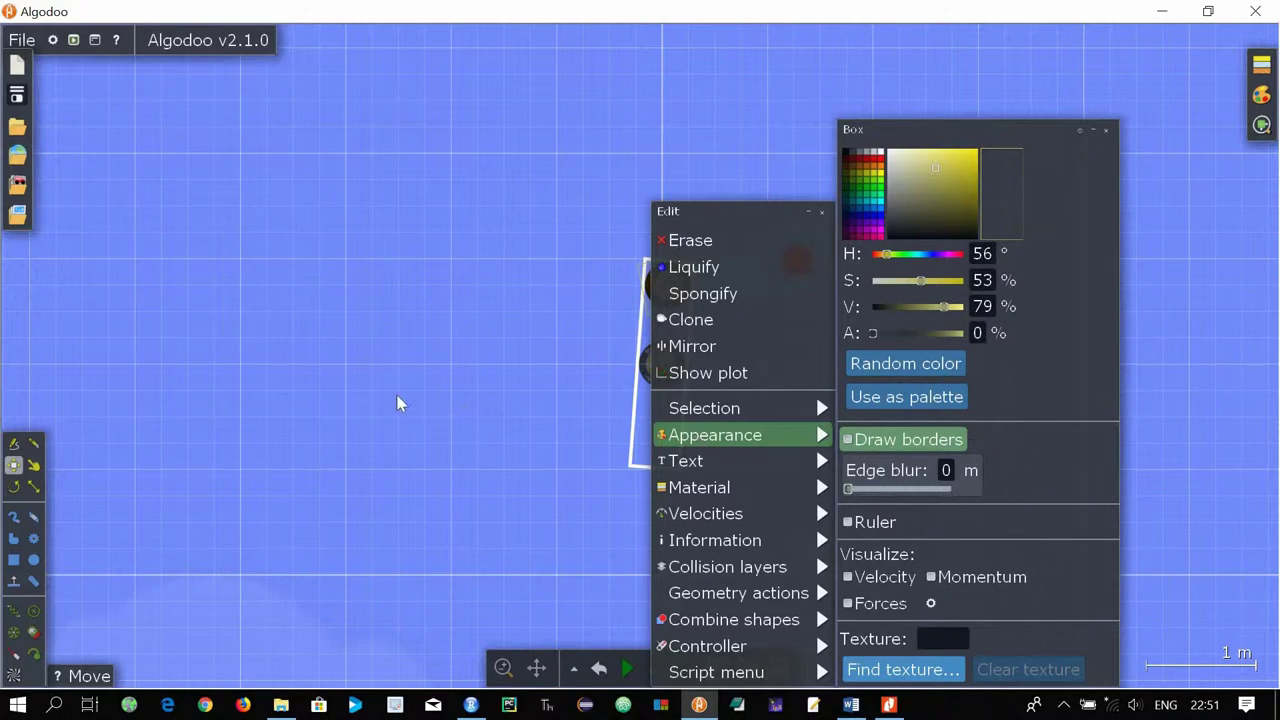
left_click(408, 412)
Turn off the drawn borders of the arm box carrying the red tracer, and test-run the simulation before resetting it to the start.
left_click(728, 275)
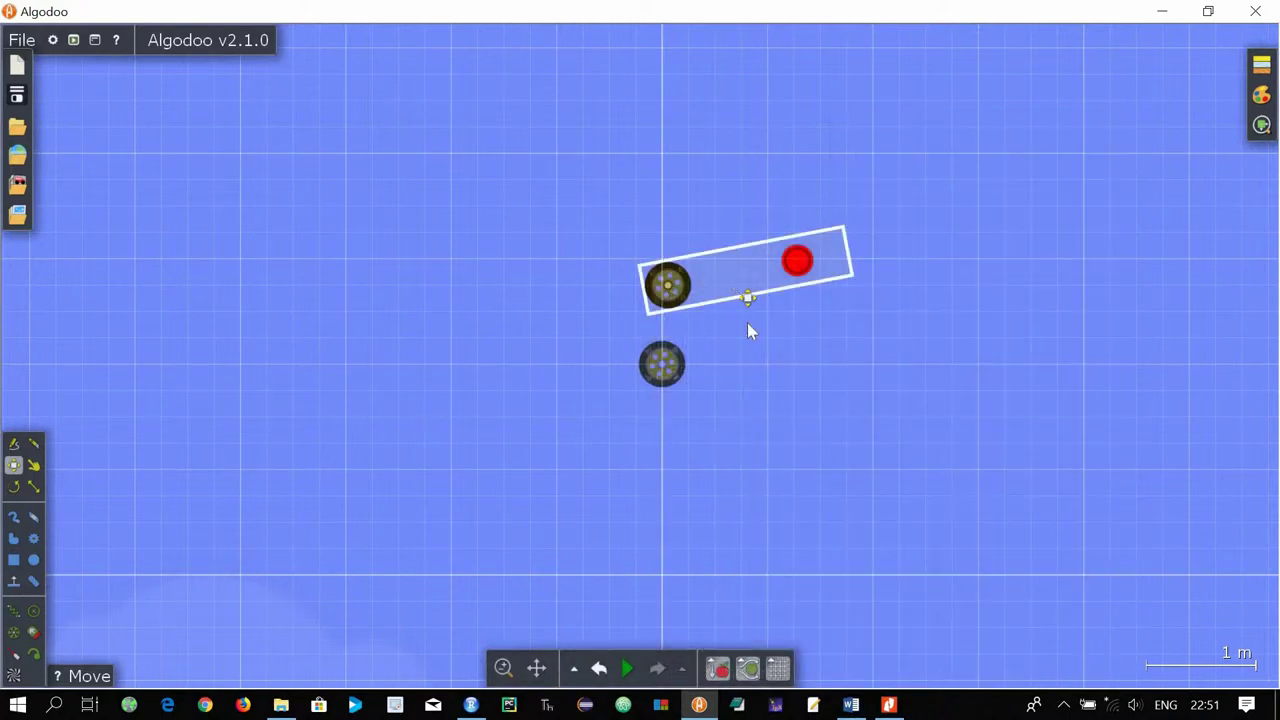
right_click(750, 330)
mouse_move(900, 435)
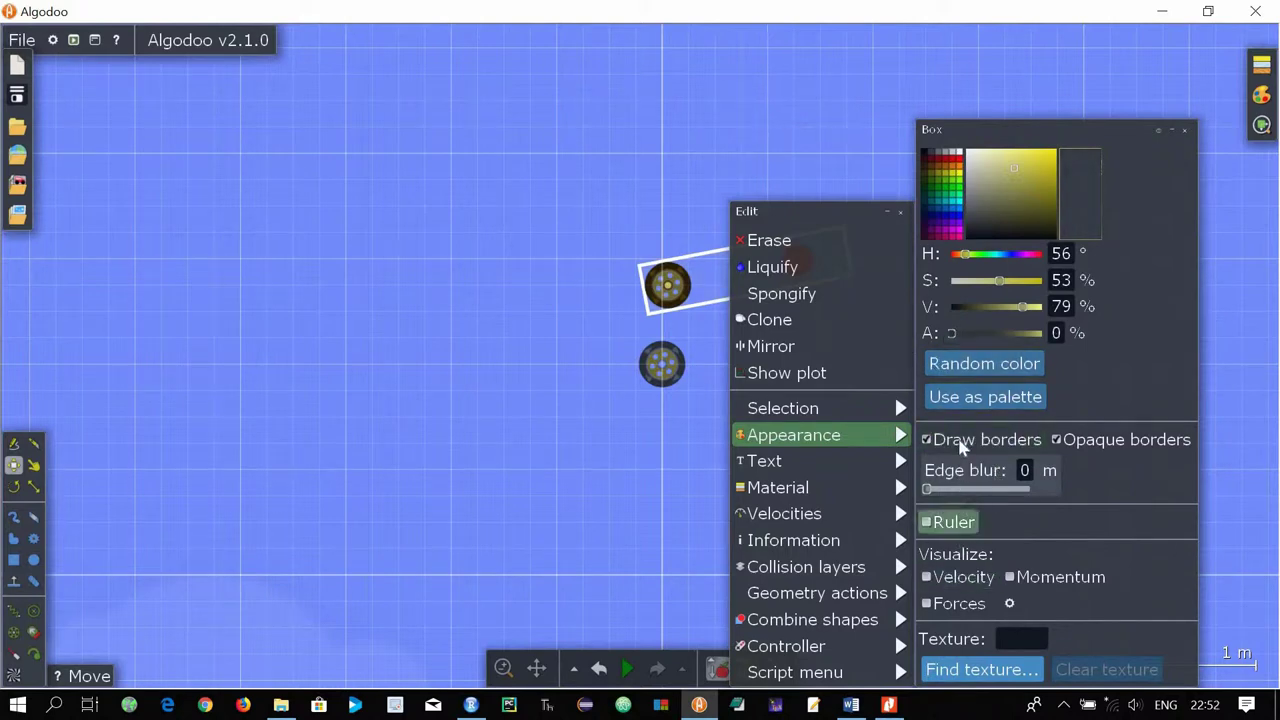
left_click(946, 439)
left_click(395, 344)
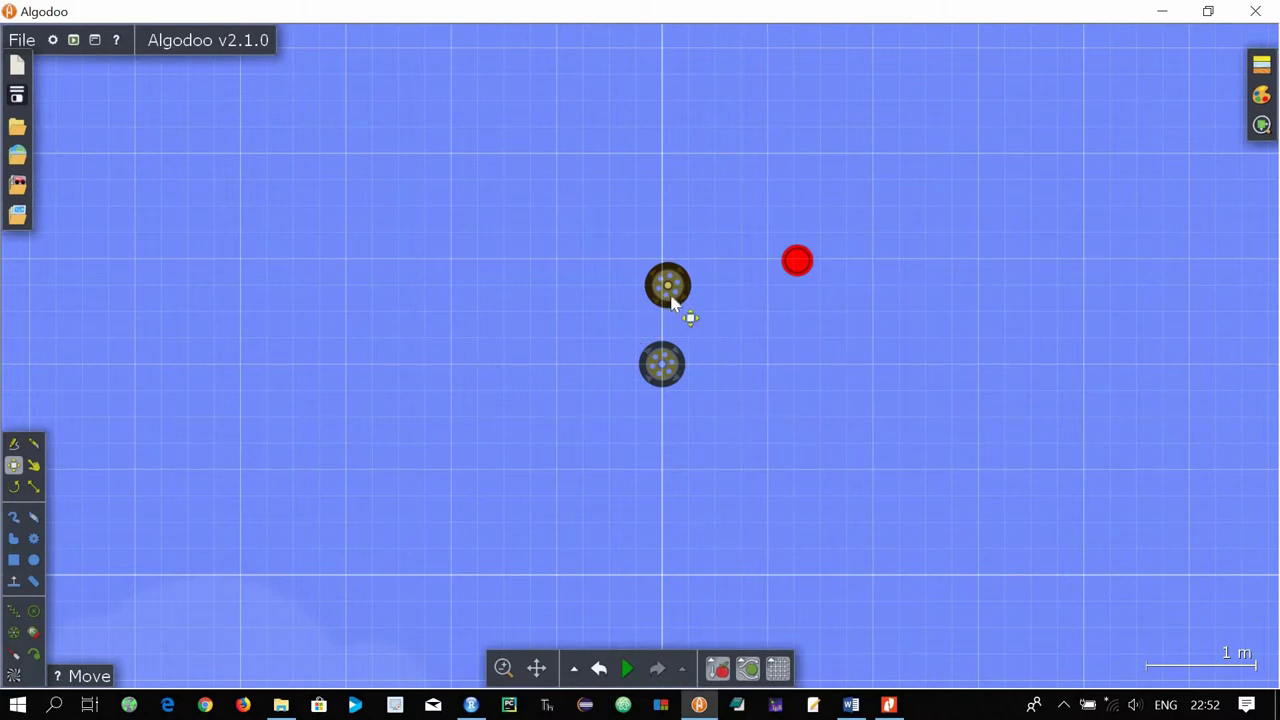
left_click(626, 668)
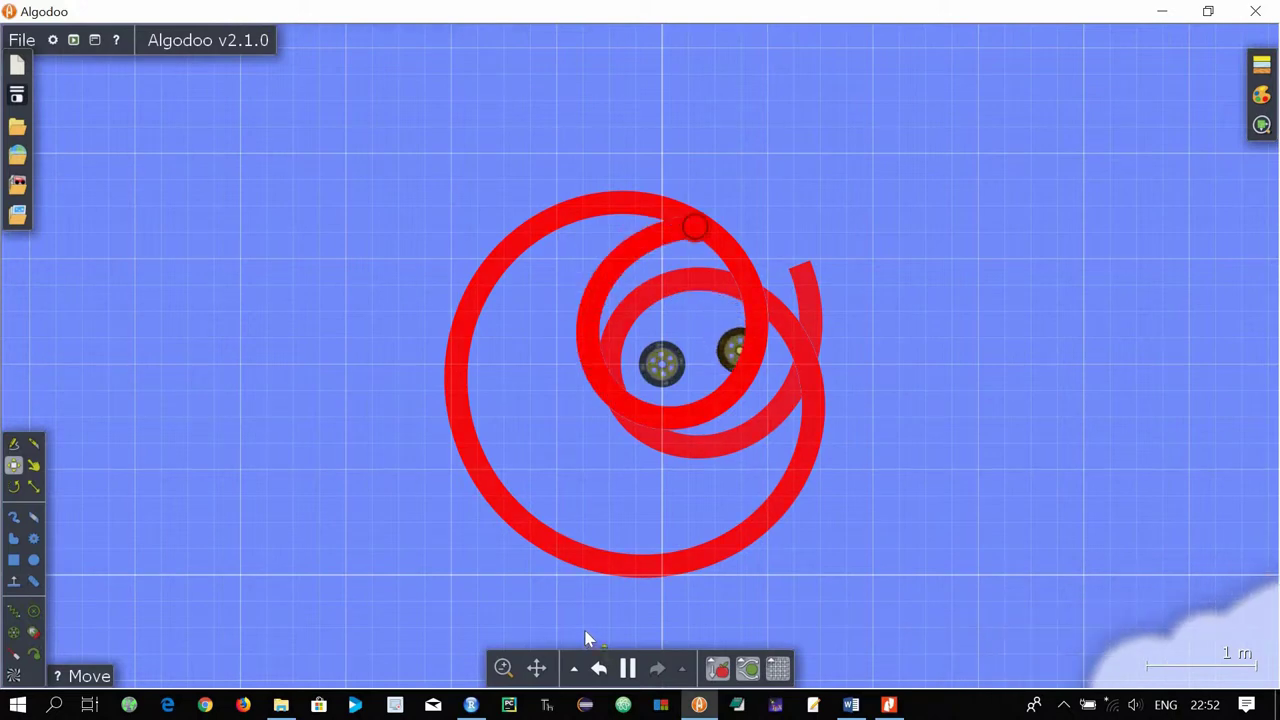
left_click(627, 668)
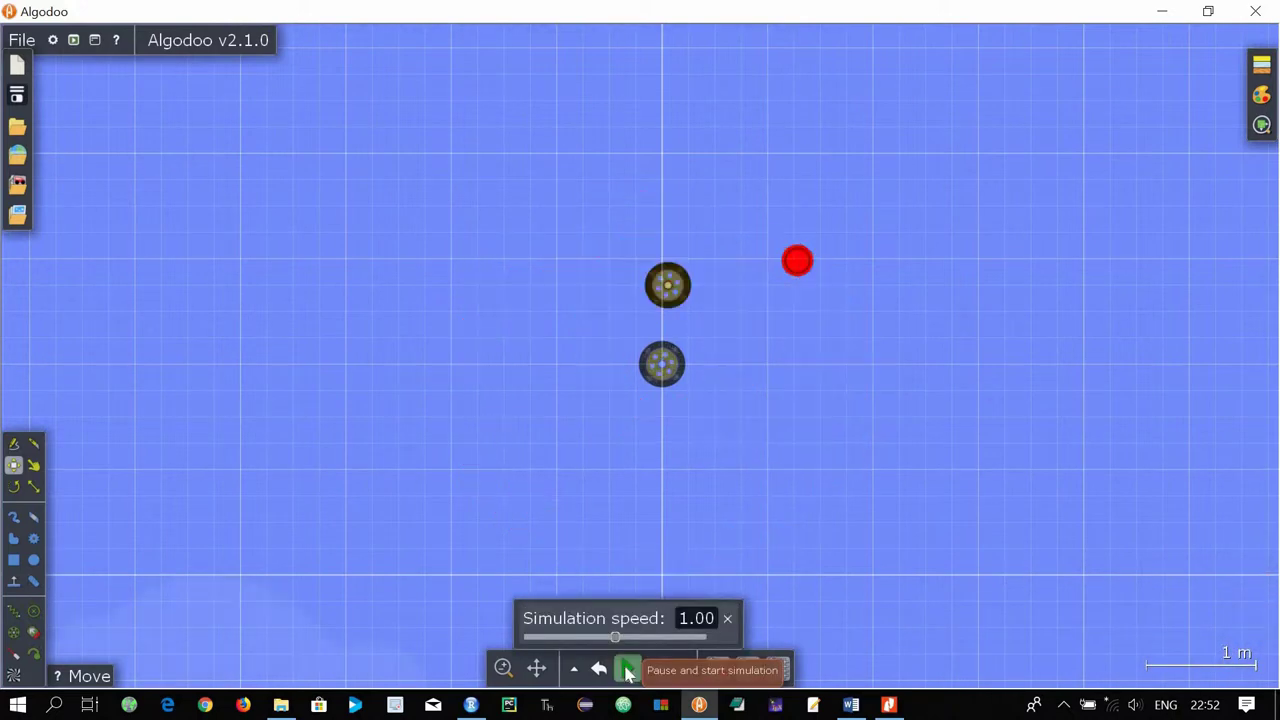
Set the opacity of the axle joining the two arms to 2%.
right_click(680, 300)
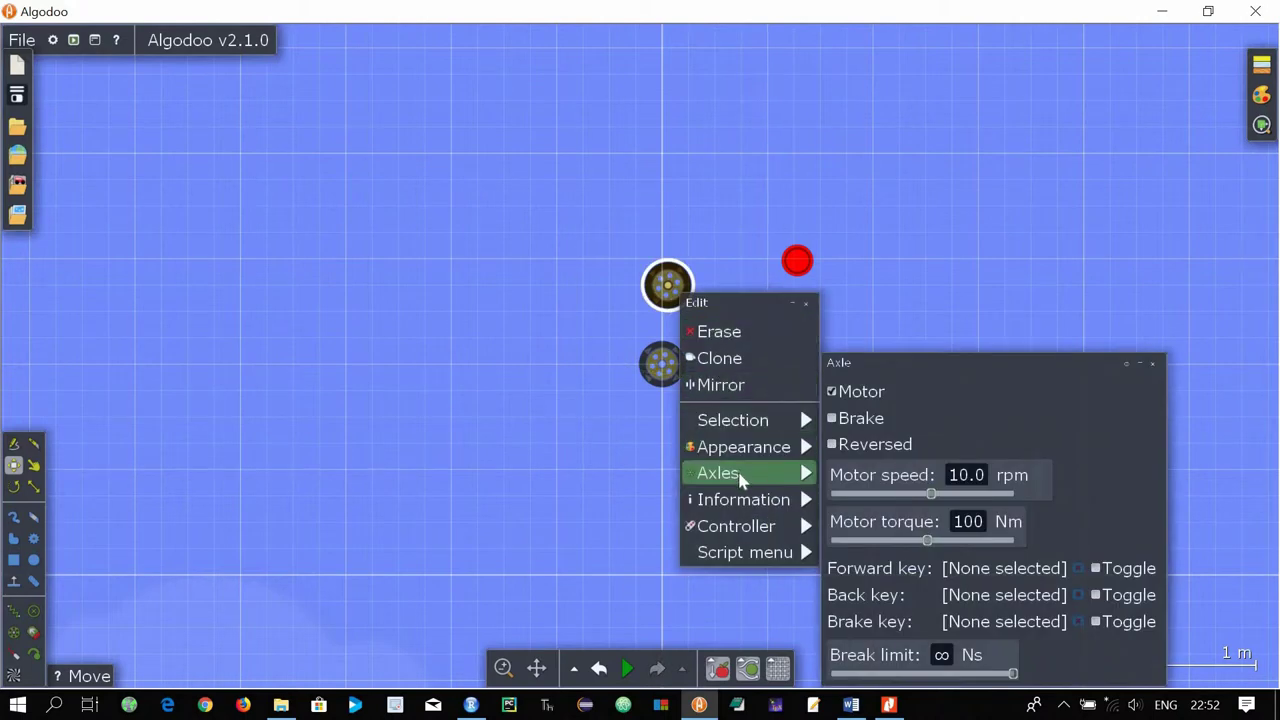
mouse_move(746, 449)
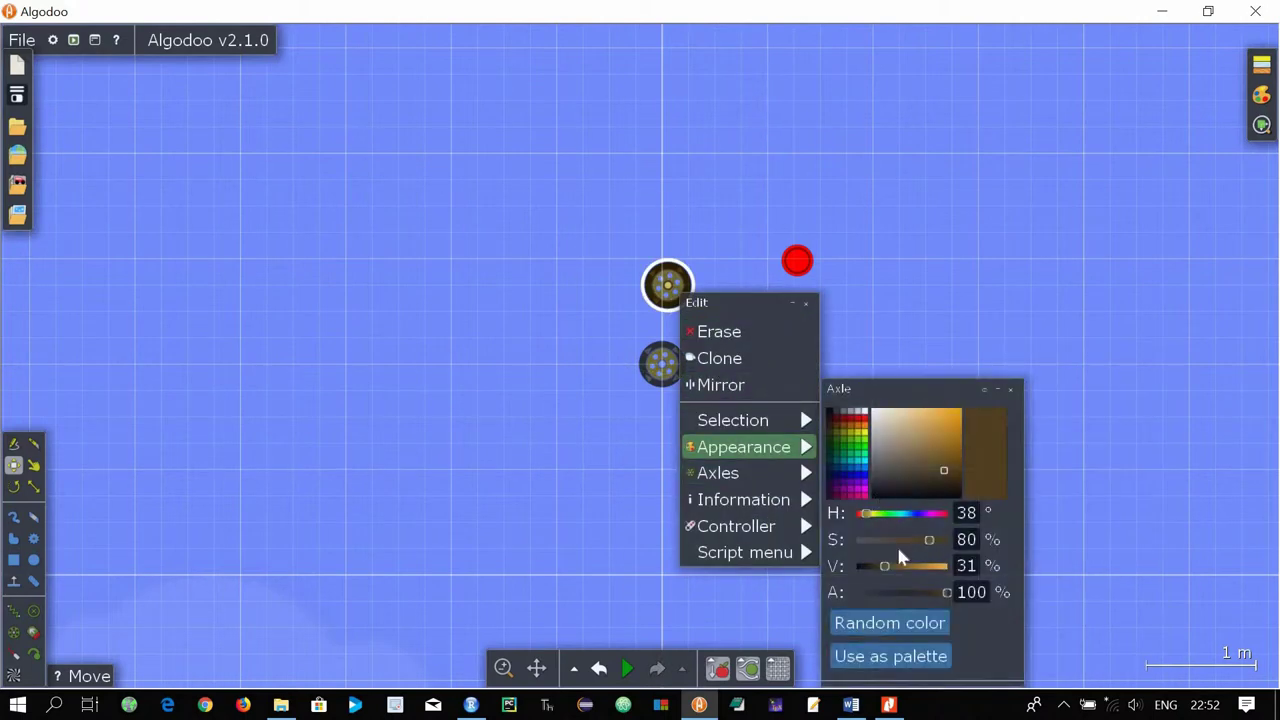
left_click_drag(948, 597, 837, 600)
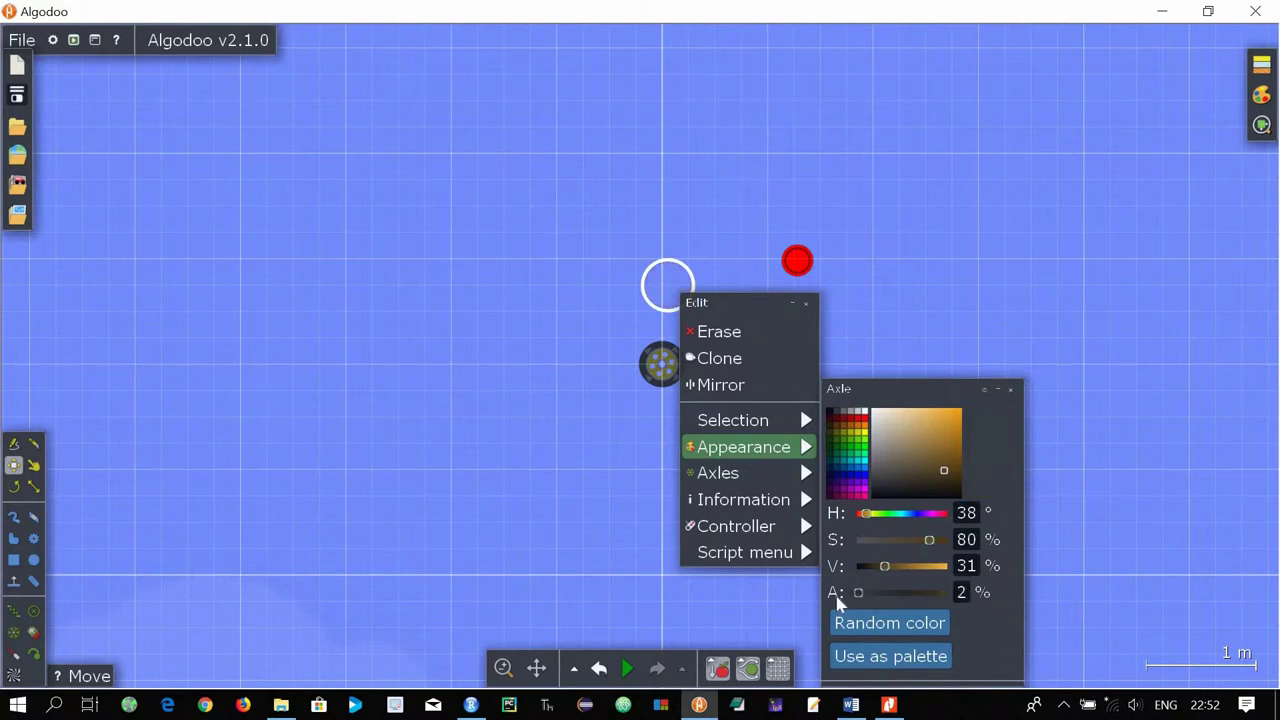
left_click(620, 385)
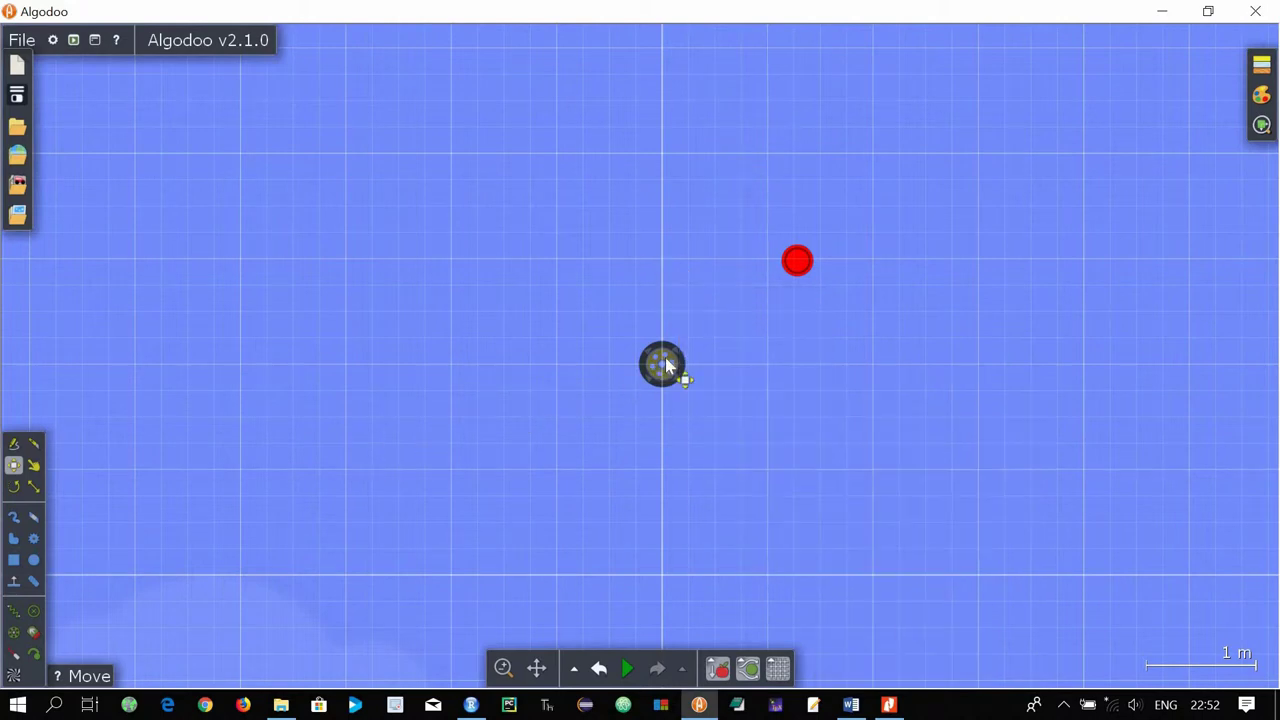
Lower the center axle's opacity to 5%, and run the simulation to view the pattern before resetting it to the start.
right_click(670, 372)
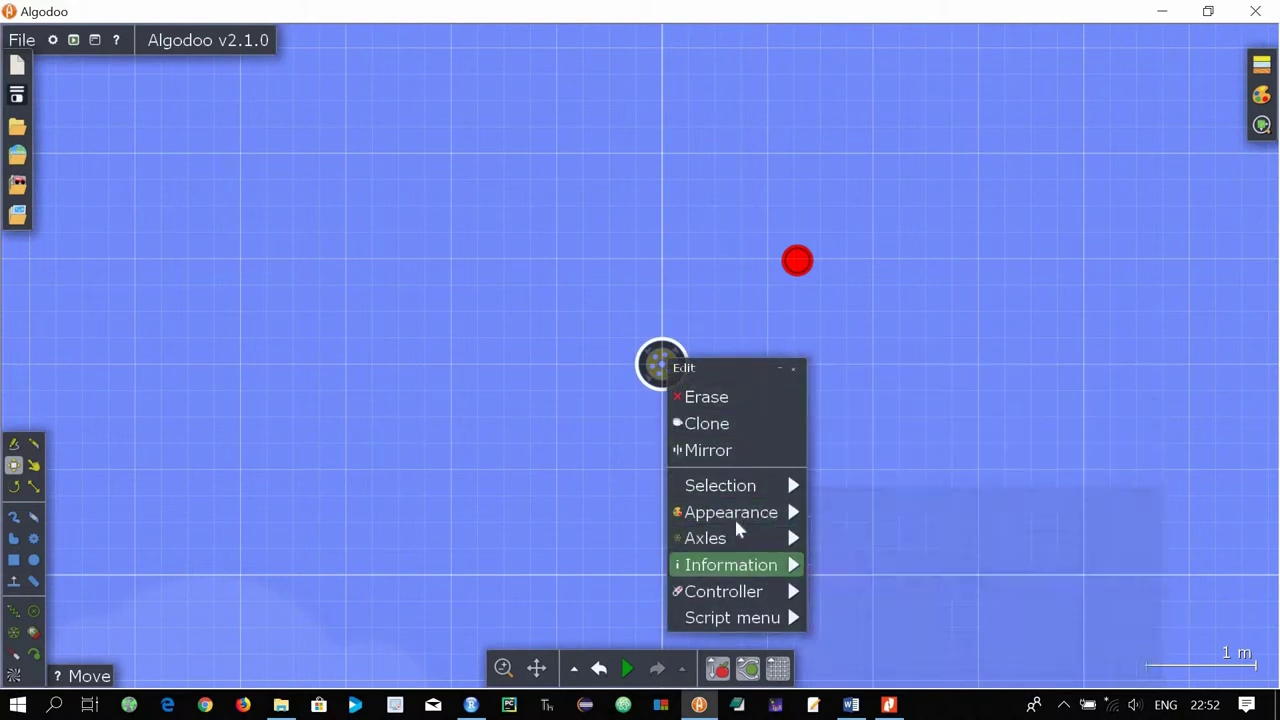
mouse_move(738, 512)
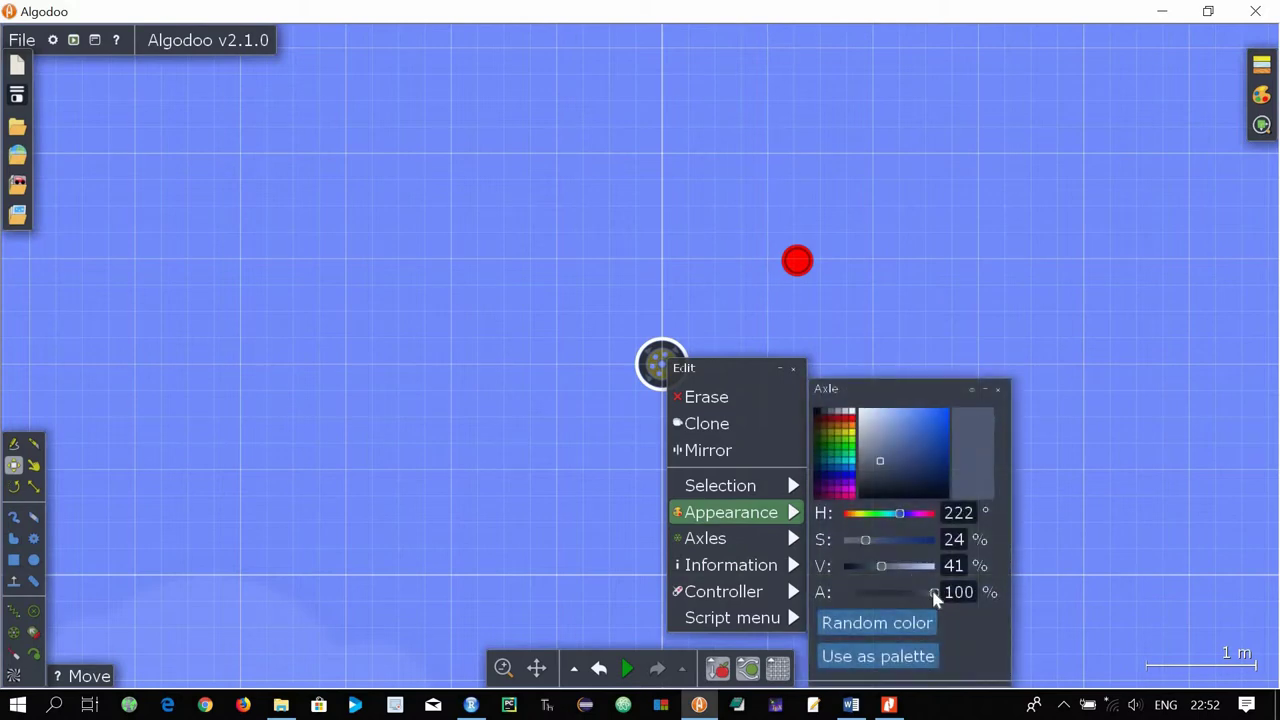
left_click(845, 594)
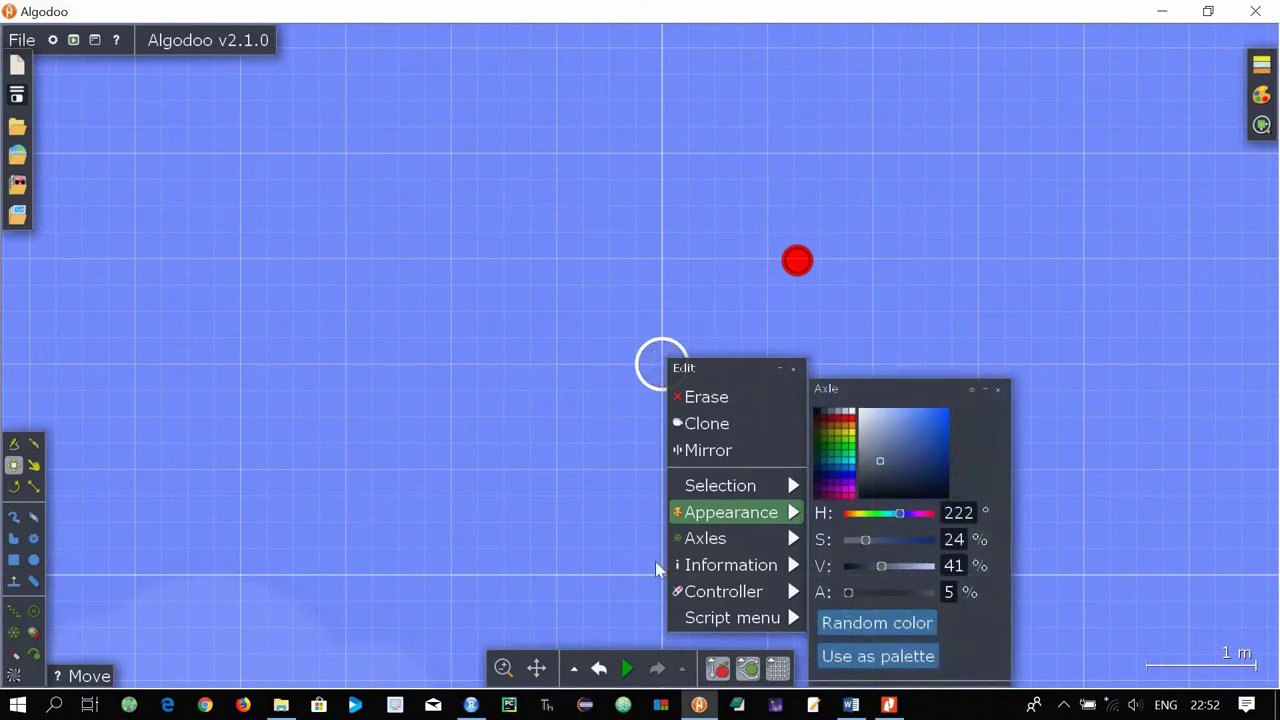
left_click(628, 668)
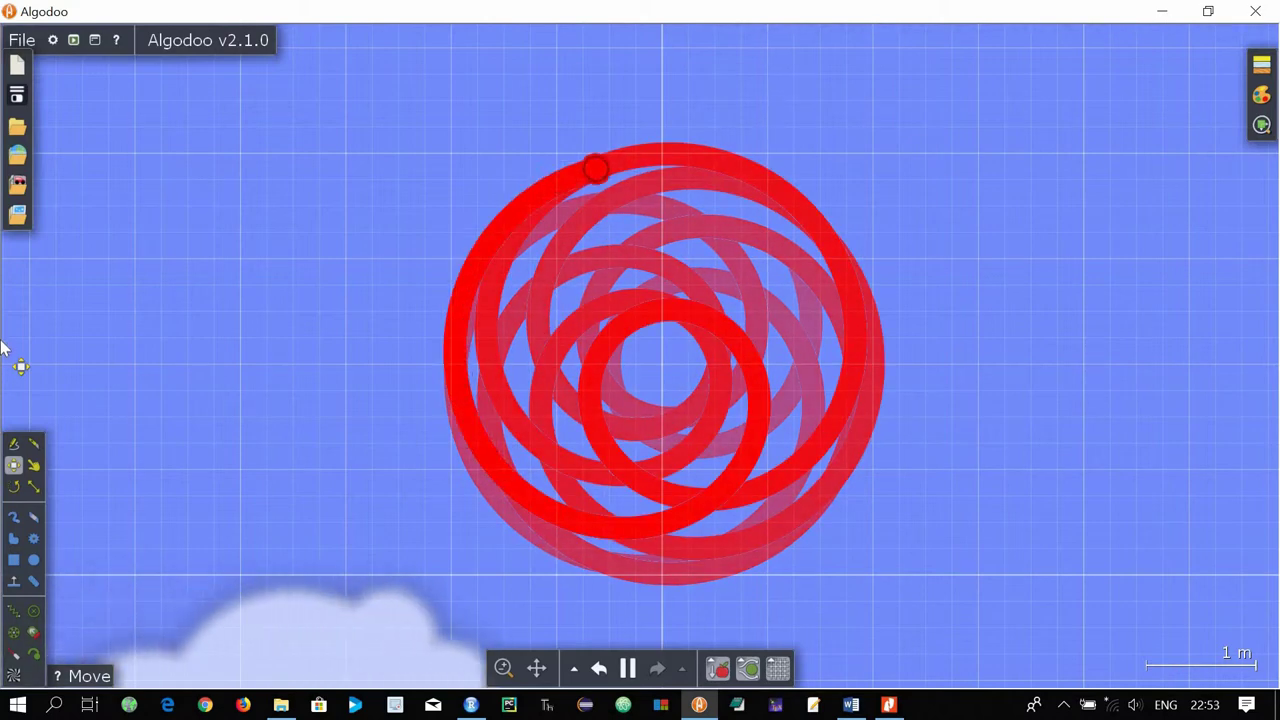
key("ctrl+z")
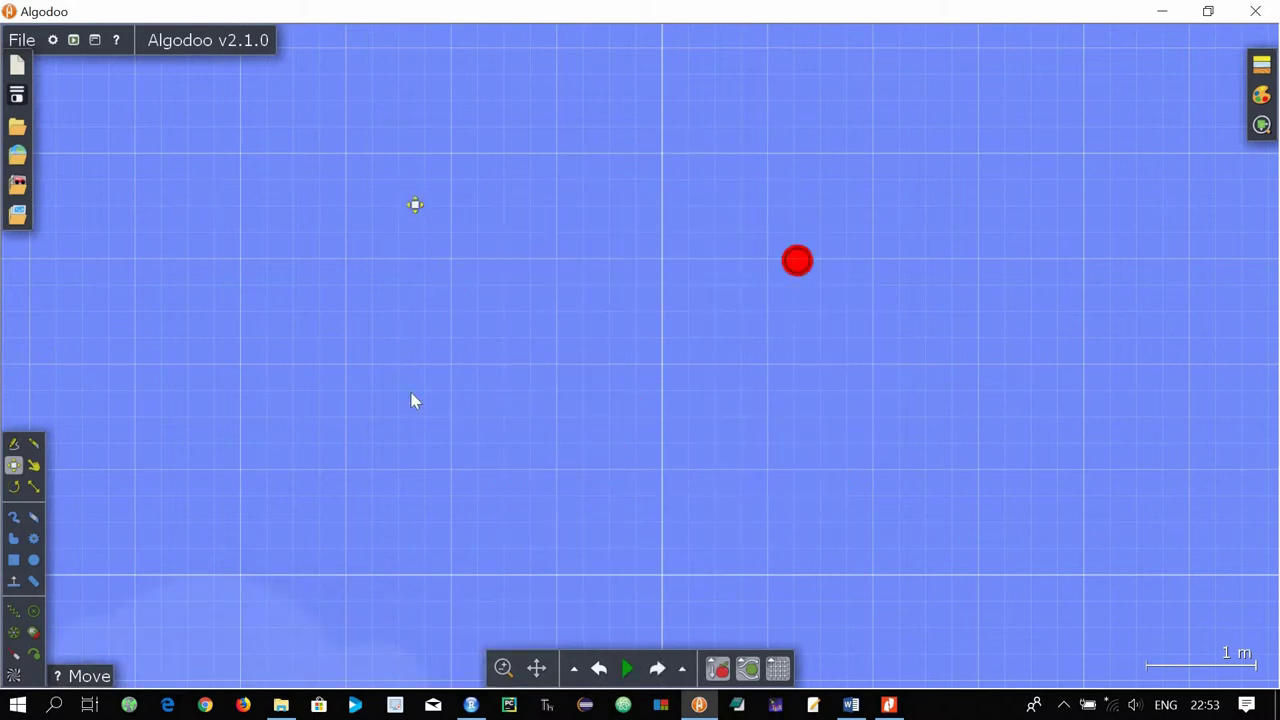
Select the hidden mechanism to locate it, set the arm-joining axle's motor speed to 11 rpm, and test the pattern before resetting the simulation.
left_click_drag(425, 390, 927, 522)
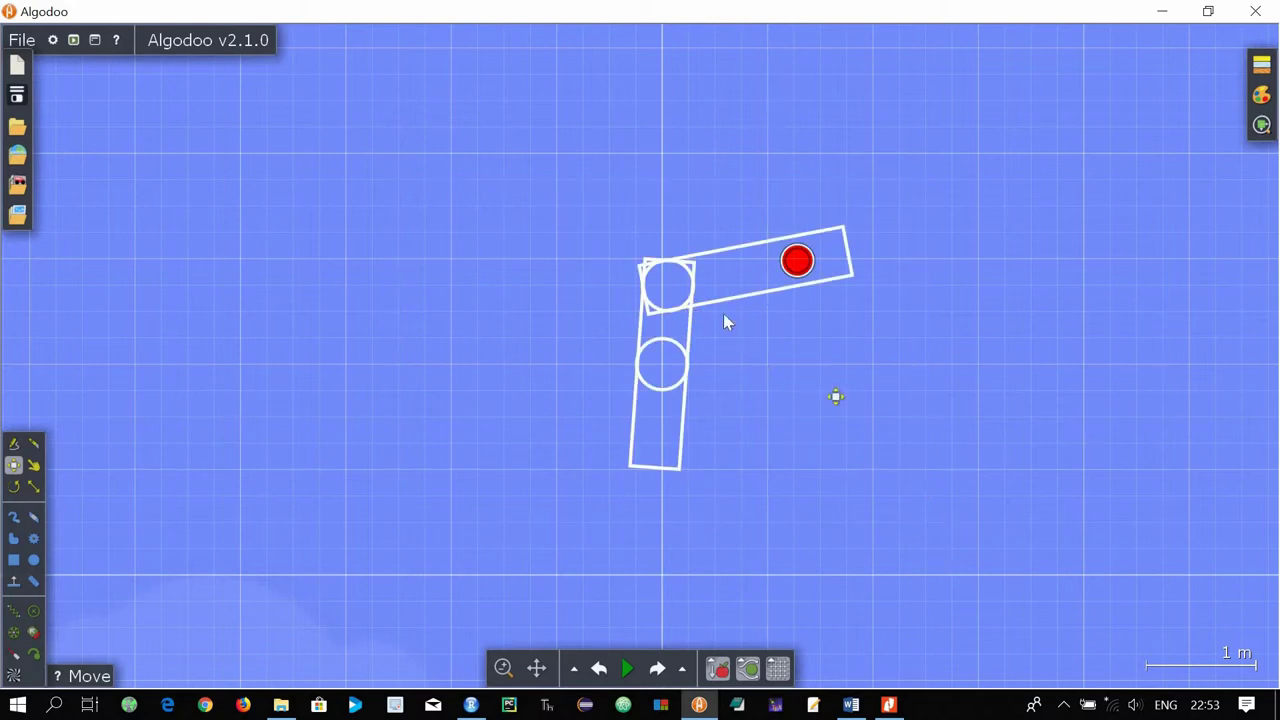
key("Delete")
right_click(671, 296)
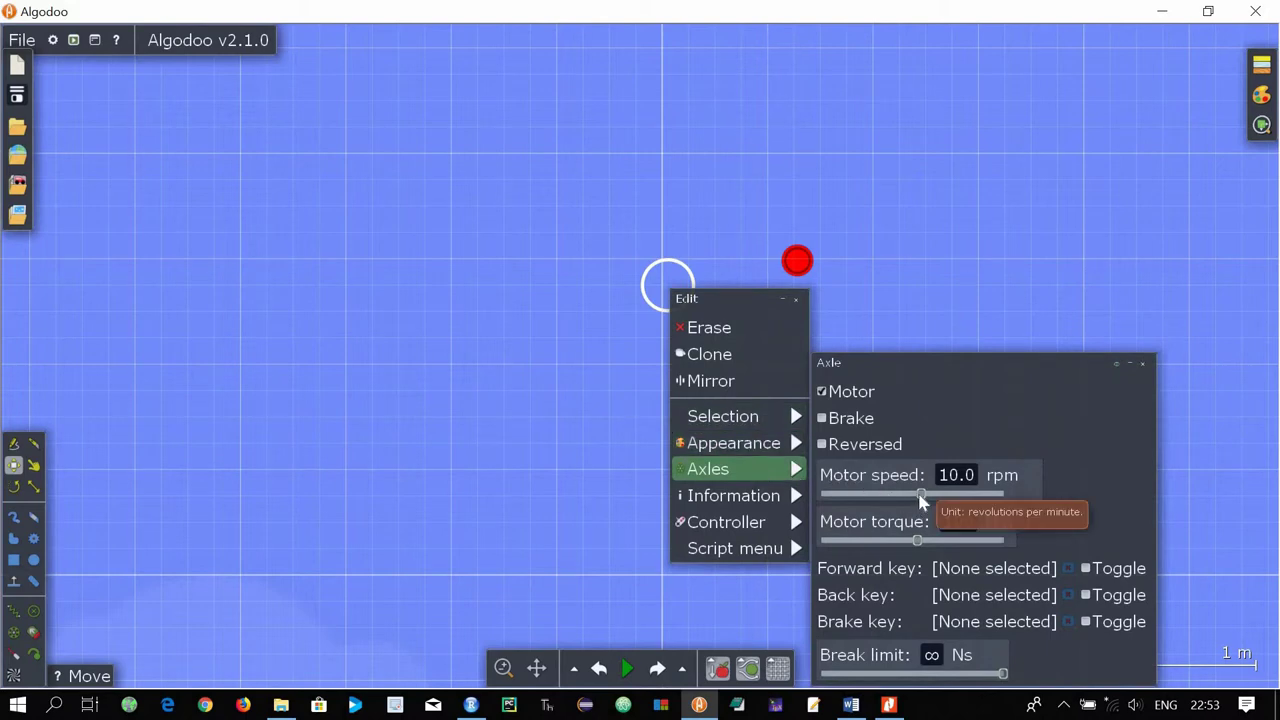
scroll(924, 501, "down", 1)
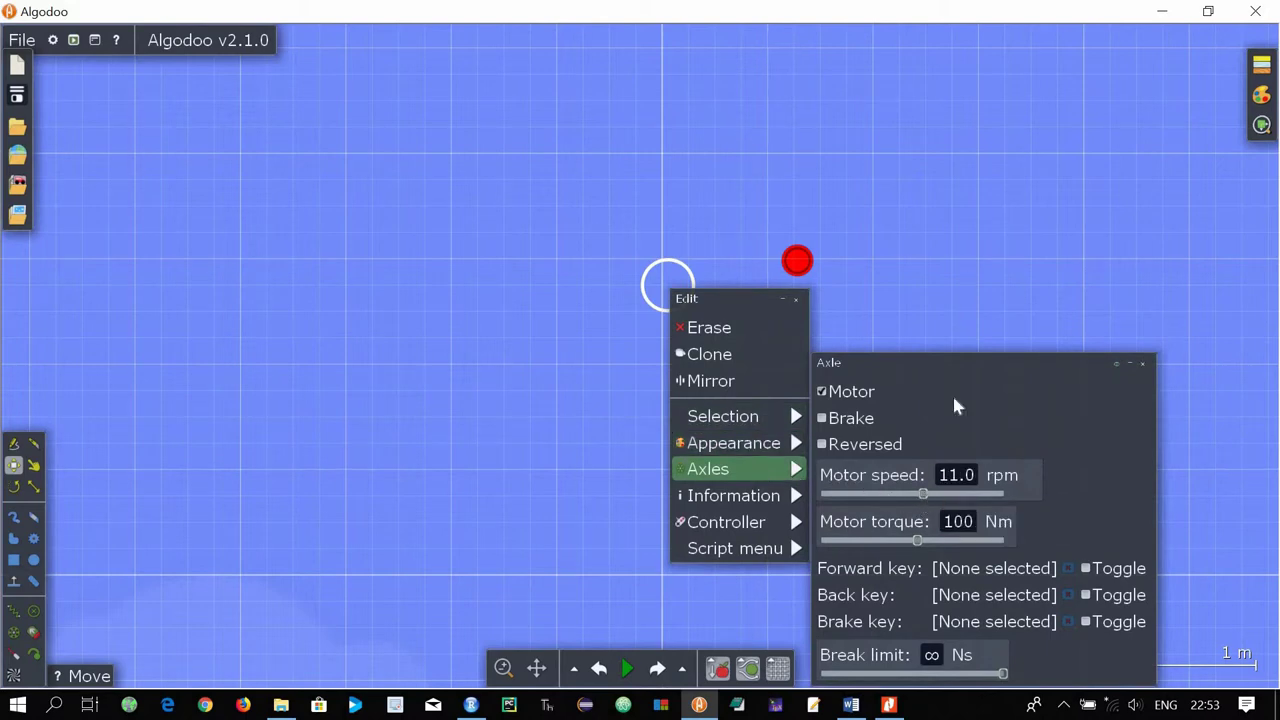
left_click(1066, 266)
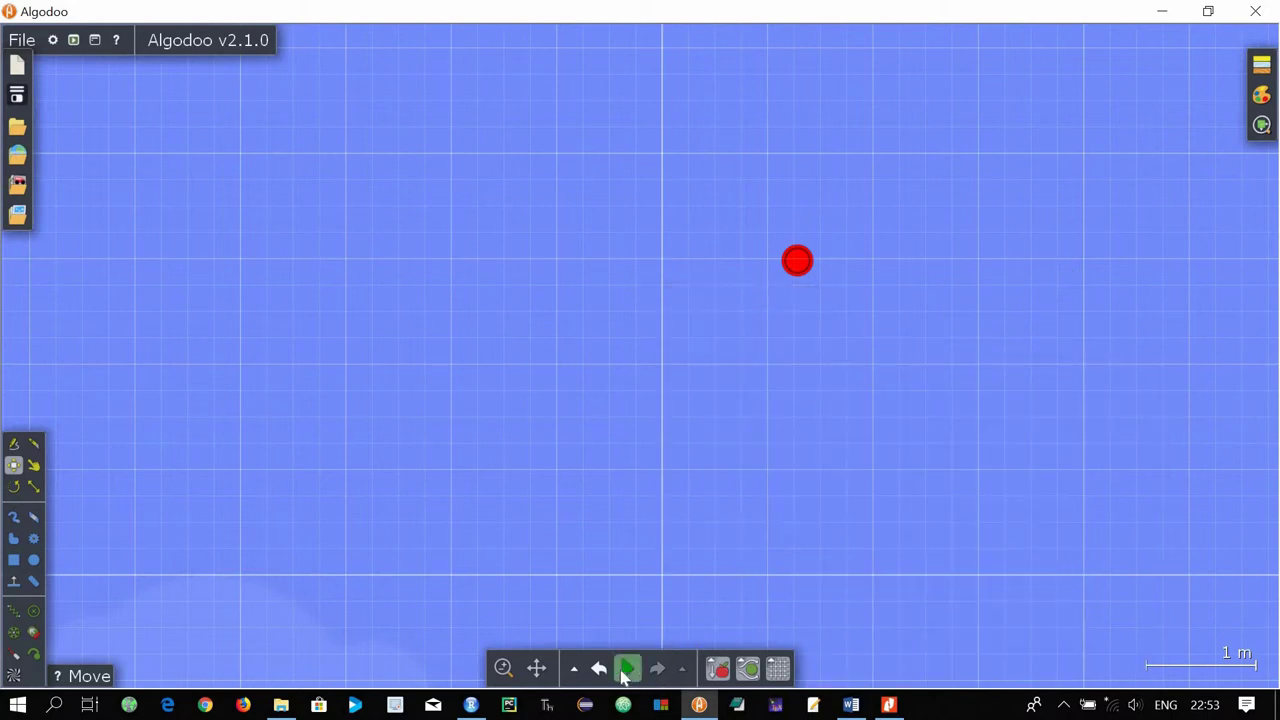
left_click(626, 669)
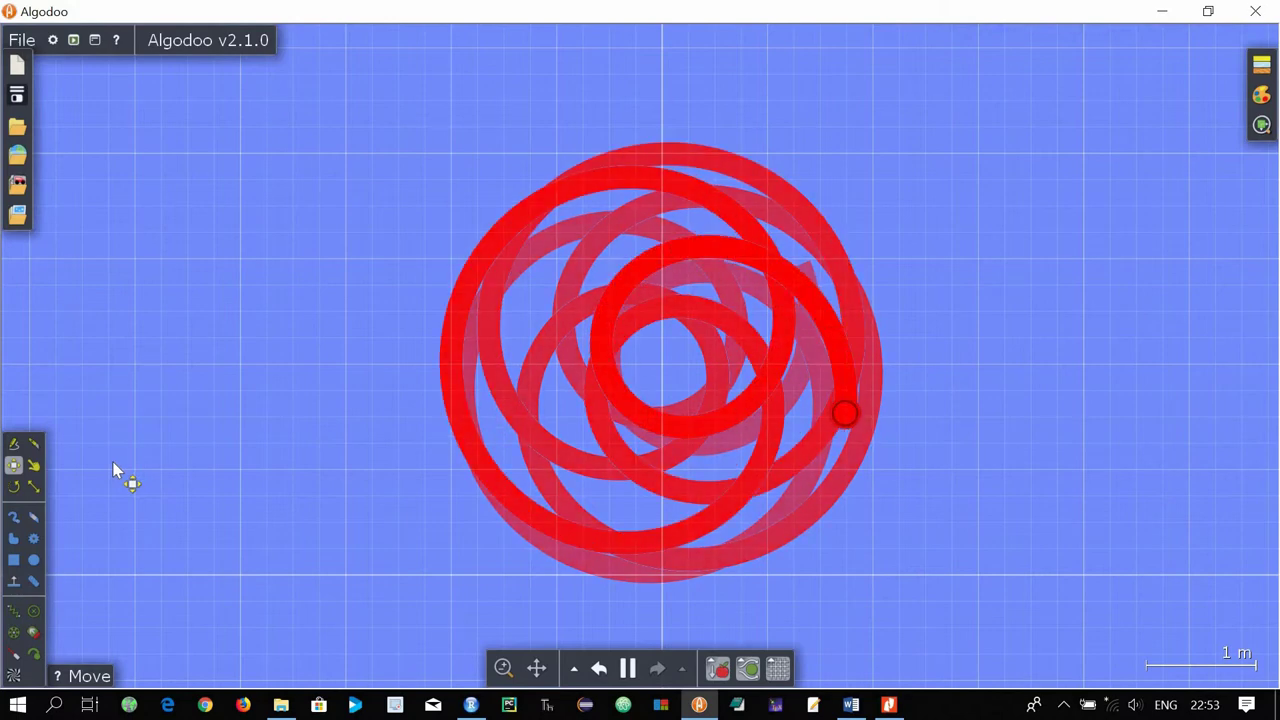
key("ctrl+z")
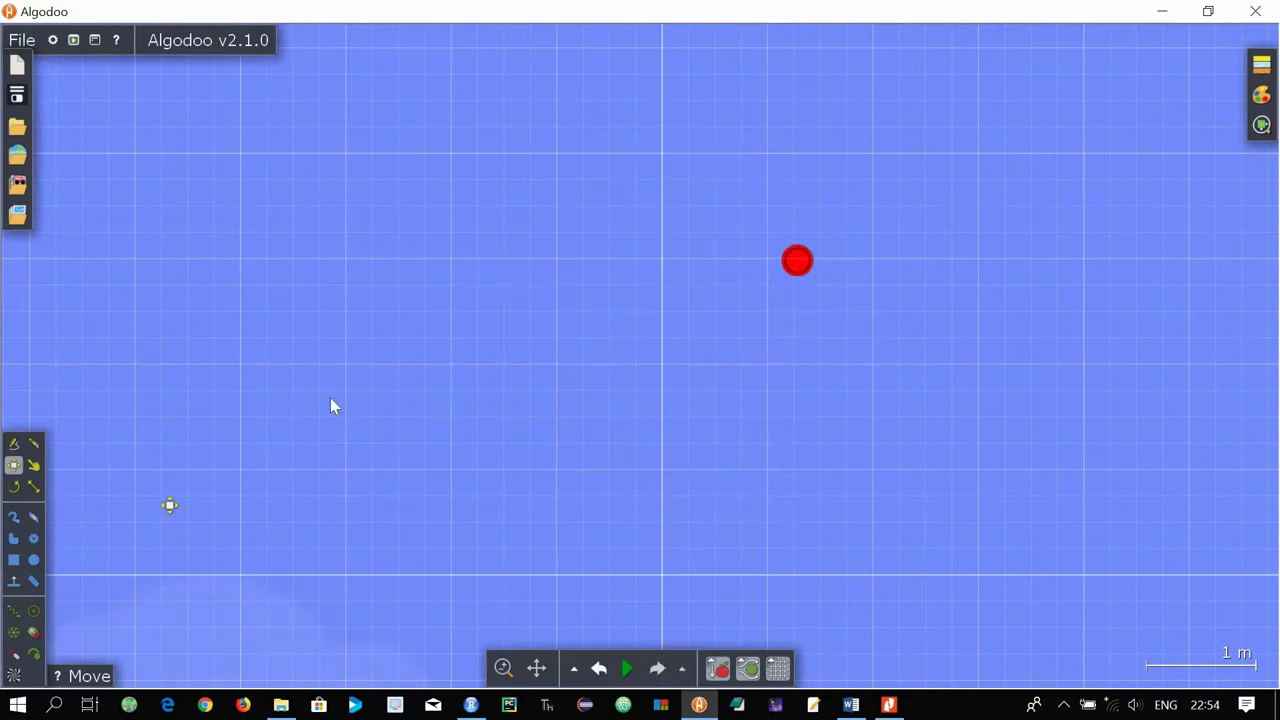
Increase the motor speed of the axle joining the arms above 11 rpm, and run the simulation before resetting it to the start.
right_click(662, 298)
mouse_move(723, 468)
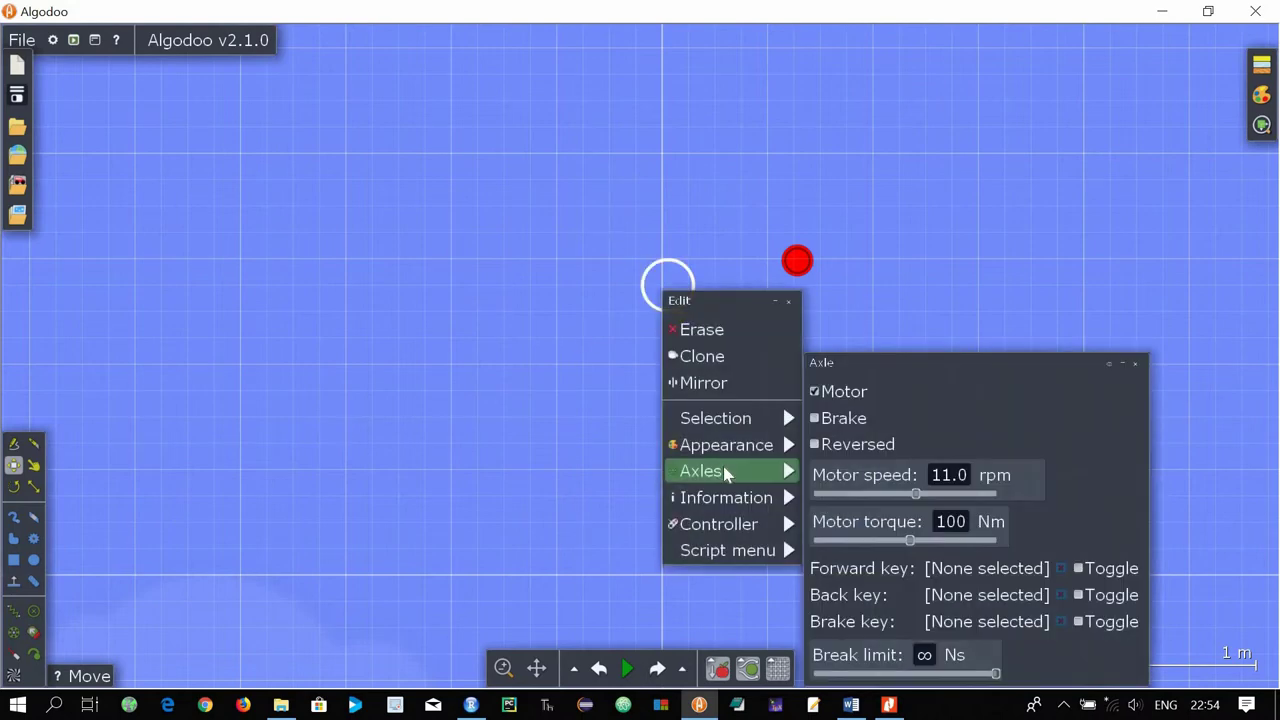
left_click_drag(915, 497, 928, 497)
left_click(628, 668)
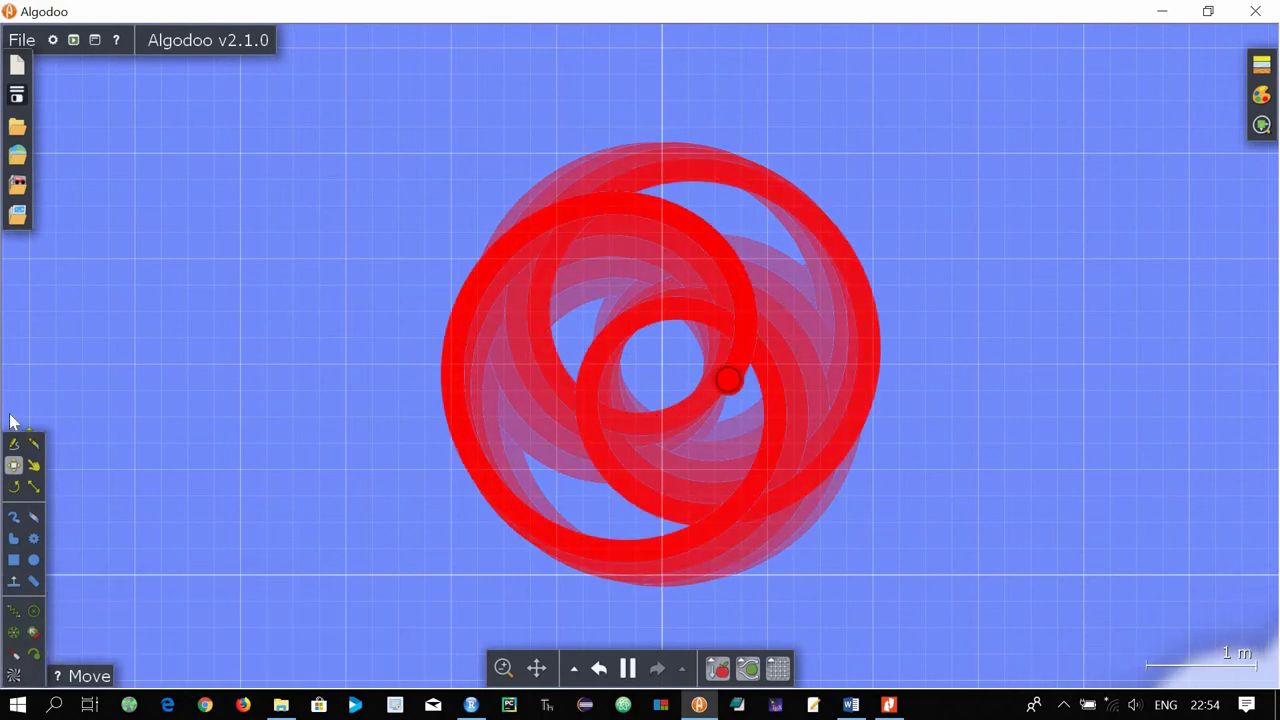
key("space")
key("ctrl+z")
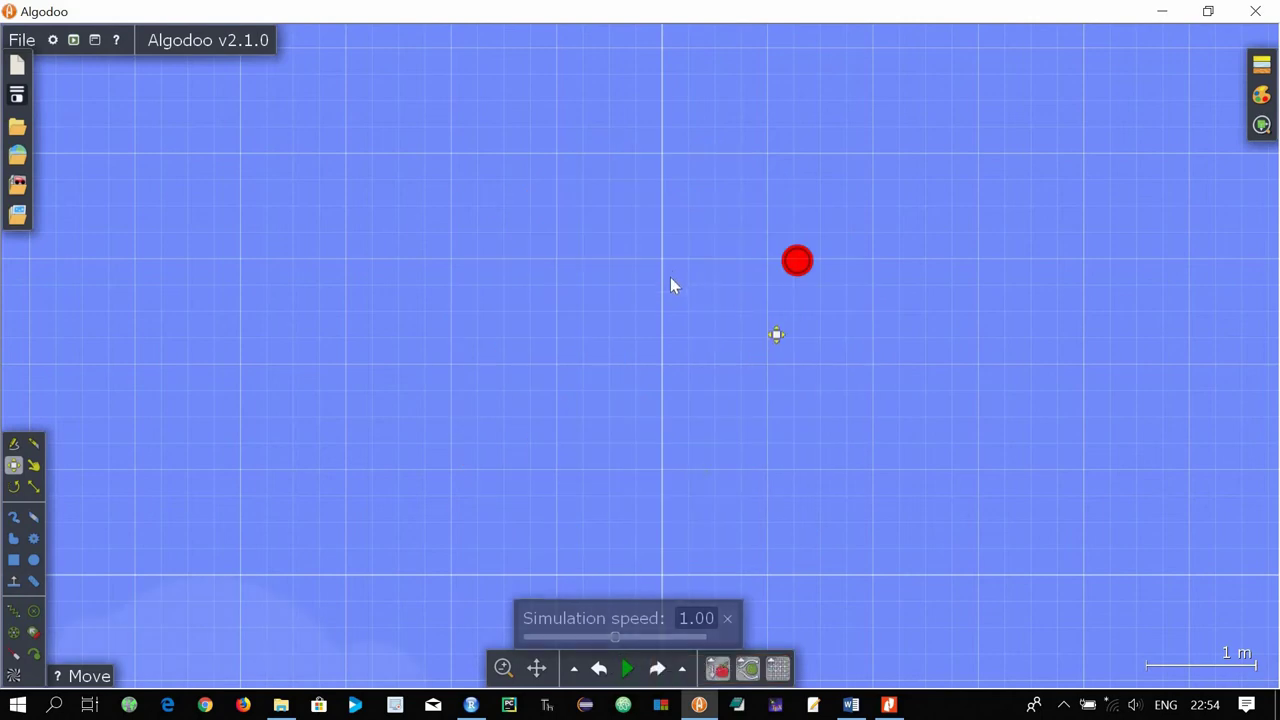
Set the arm-joining axle's motor speed to 20 rpm, and draw the pattern before resetting the simulation to the start.
right_click(672, 300)
mouse_move(730, 474)
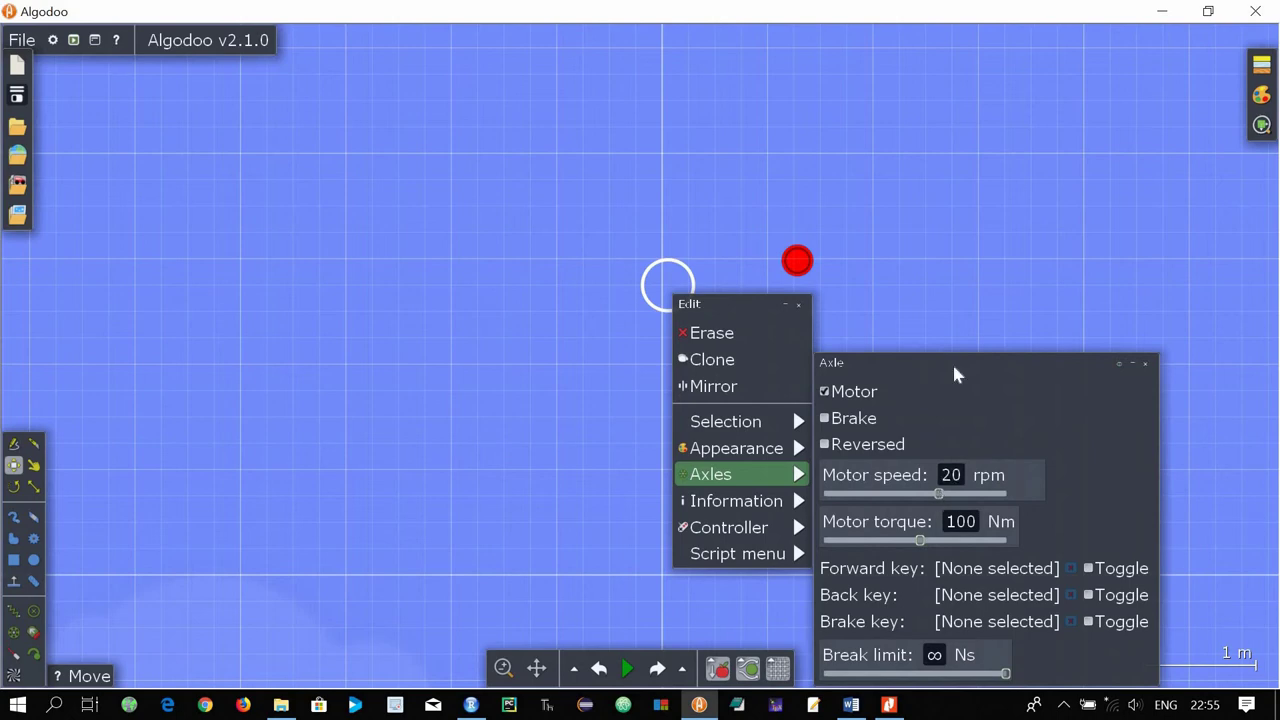
key("Delete")
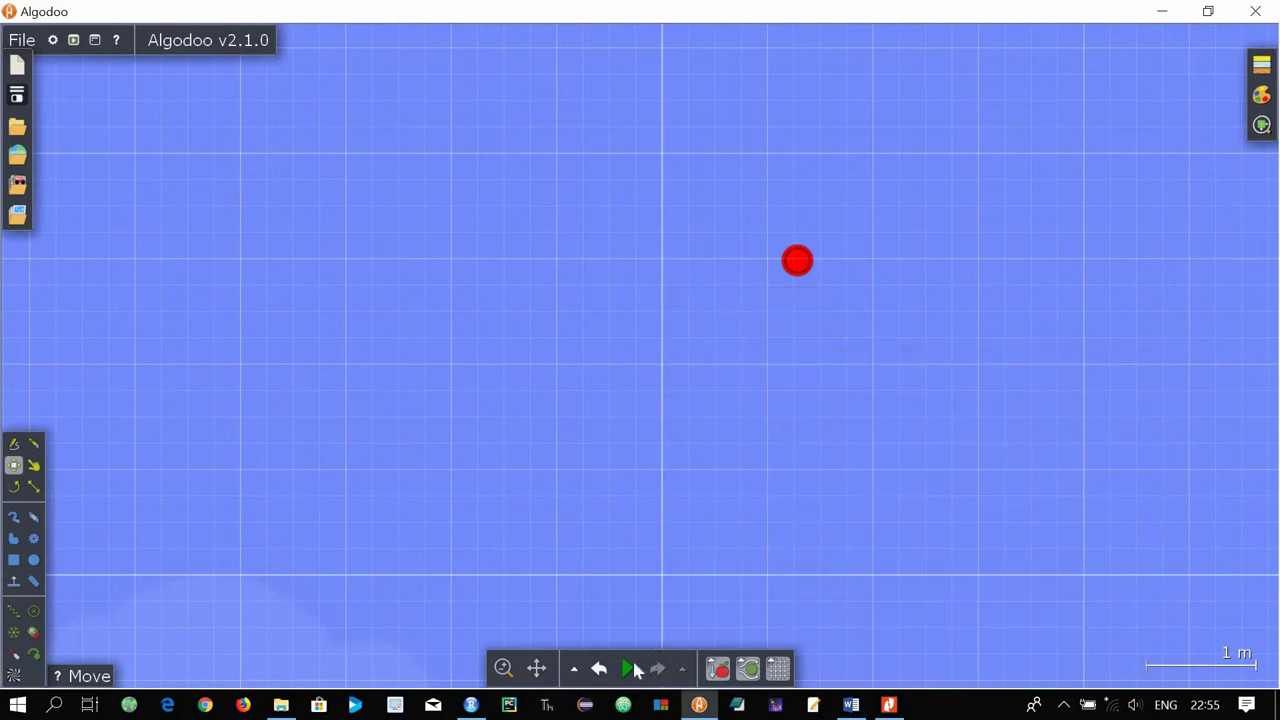
key("space")
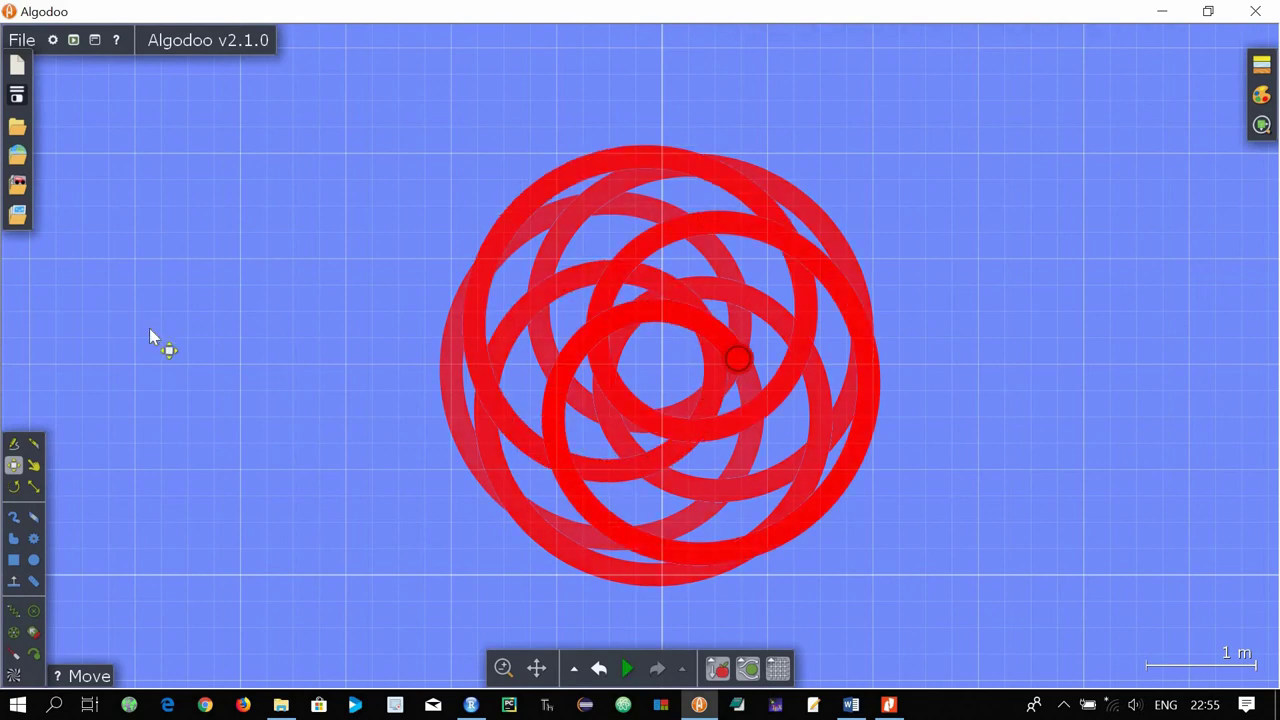
key("ctrl+z")
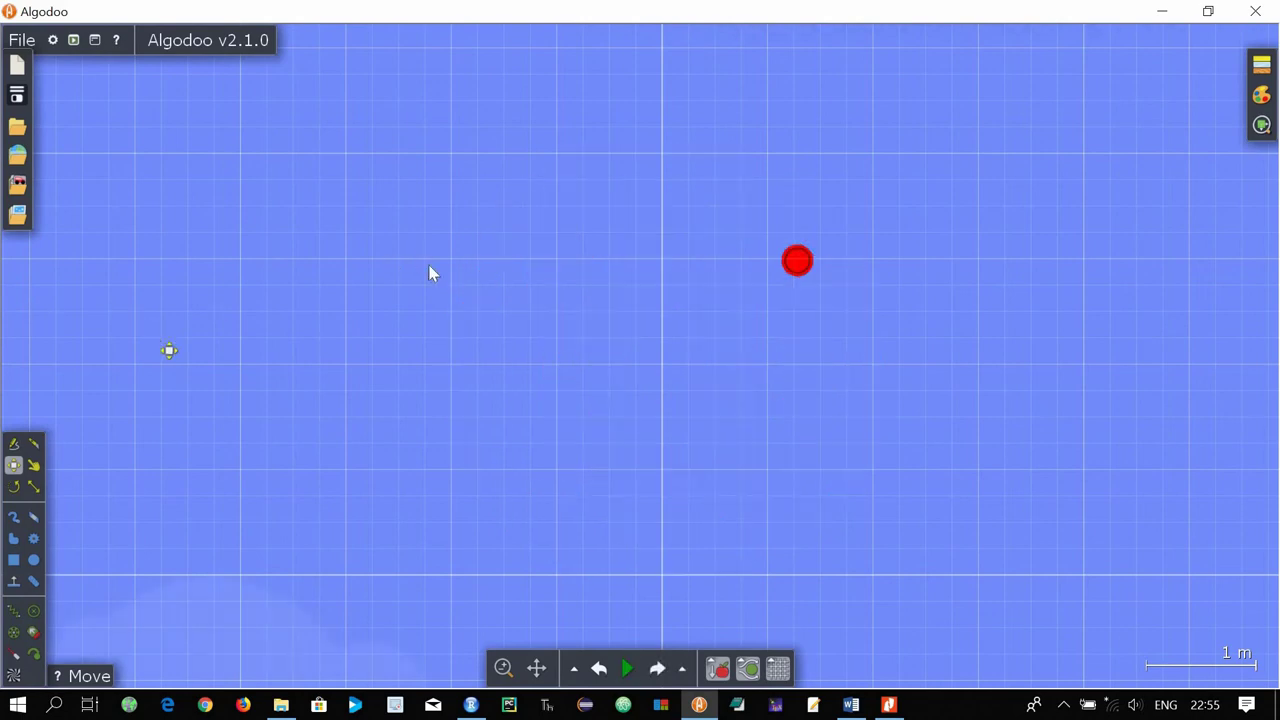
Adjust the center axle's motor speed, and run the simulation to draw a new pattern.
left_click(676, 303)
right_click(665, 370)
mouse_move(754, 540)
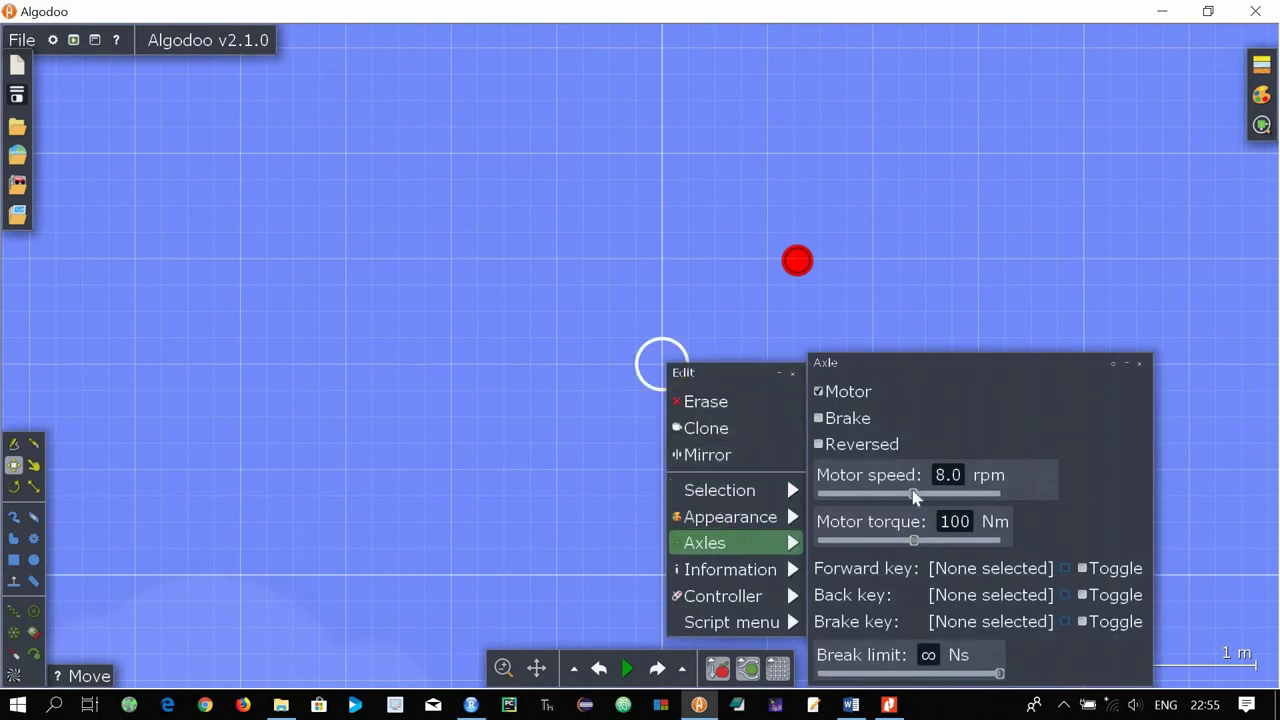
left_click(955, 494)
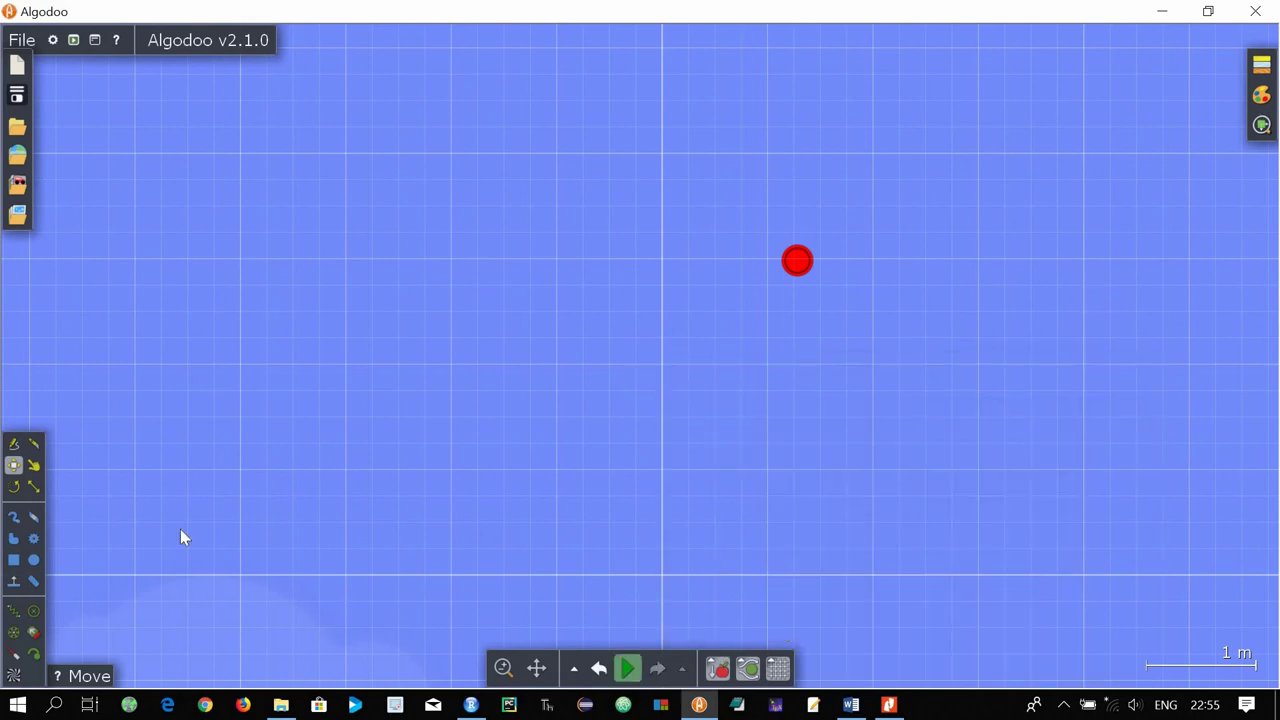
key("space")
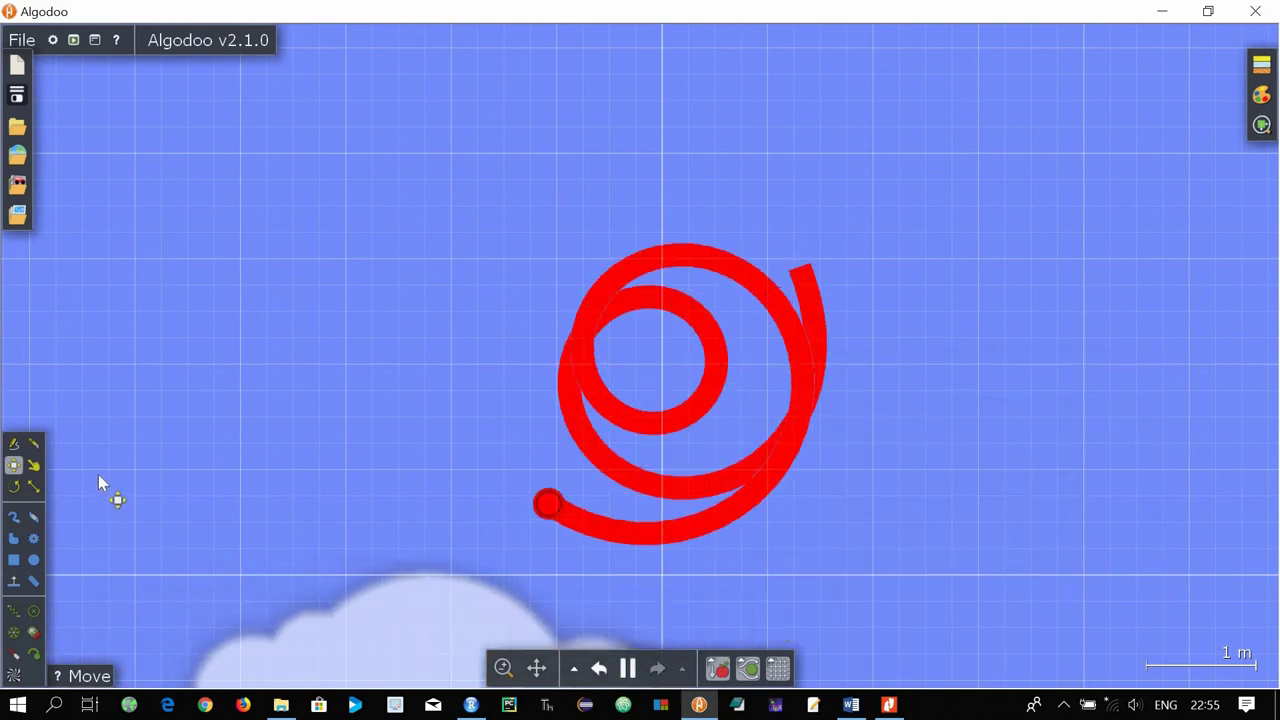